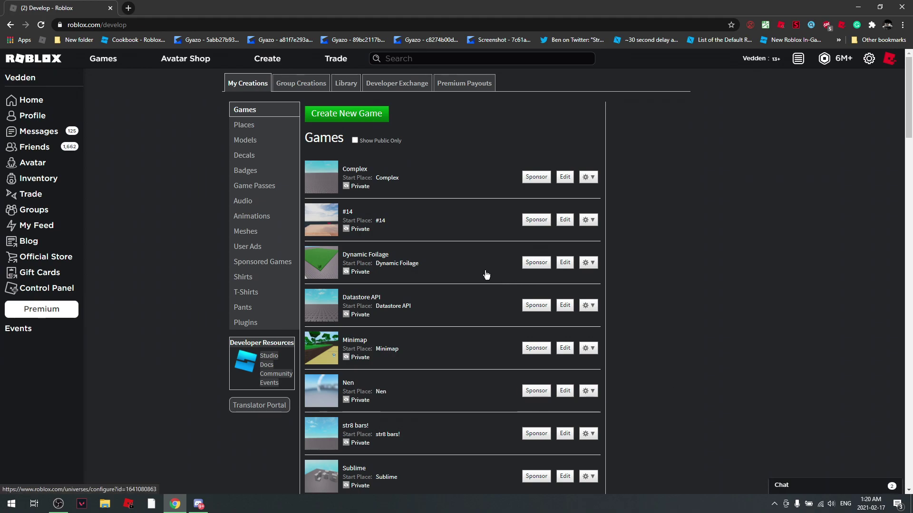
Find the Lua Tutorial game in the list of created games and open it for editing in Roblox Studio
{"action": "scroll", "coordinate": [485, 271], "scroll_direction": "up", "scroll_amount": 1}
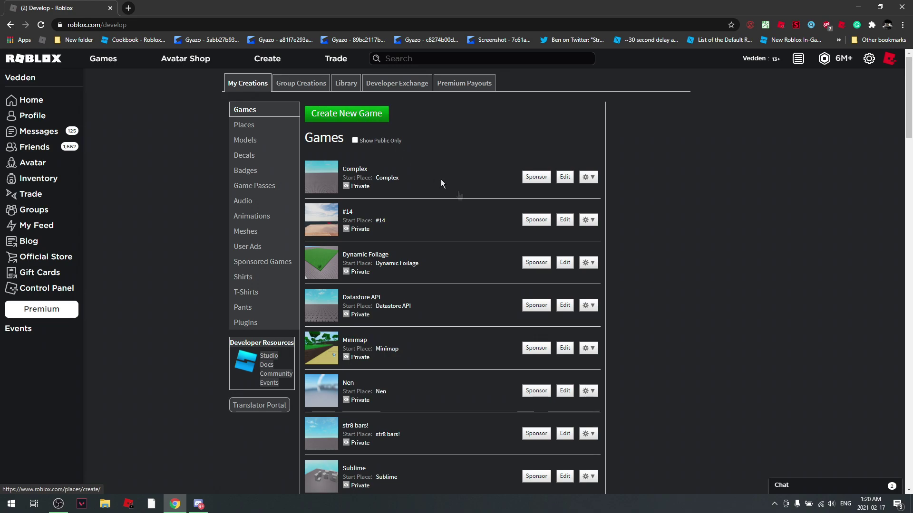
{"action": "scroll", "coordinate": [561, 261], "scroll_direction": "down", "scroll_amount": 2}
{"action": "scroll", "coordinate": [560, 263], "scroll_direction": "up", "scroll_amount": 2}
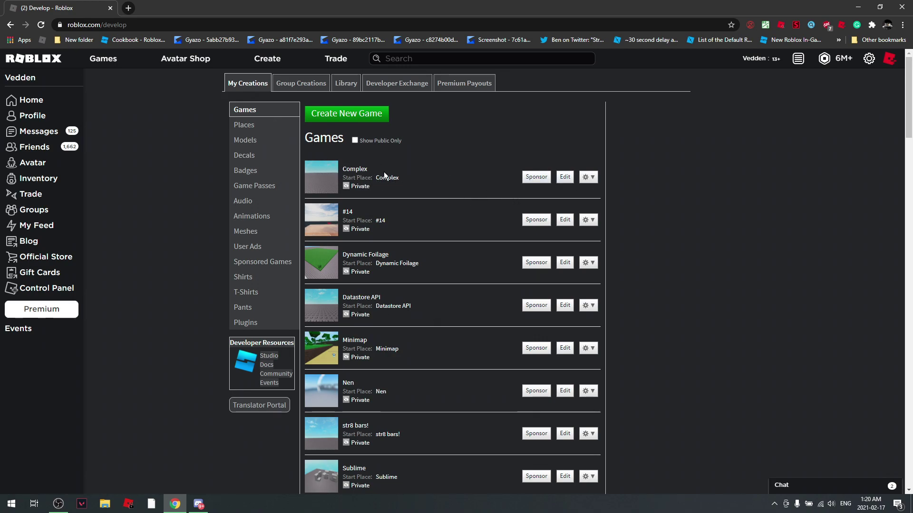
{"action": "scroll", "coordinate": [512, 208], "scroll_direction": "down", "scroll_amount": 1}
{"action": "scroll", "coordinate": [717, 259], "scroll_direction": "down", "scroll_amount": 5}
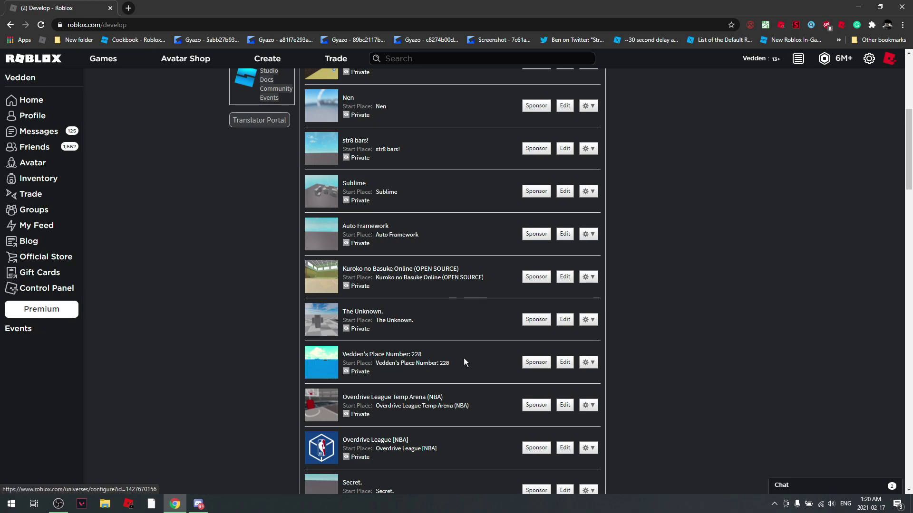
{"action": "scroll", "coordinate": [464, 358], "scroll_direction": "down", "scroll_amount": 6}
{"action": "scroll", "coordinate": [523, 358], "scroll_direction": "up", "scroll_amount": 2}
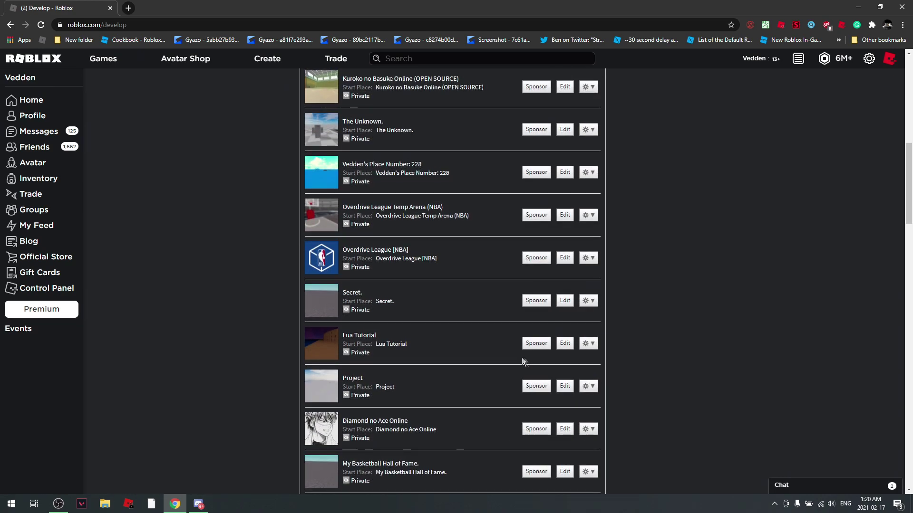
{"action": "left_click", "coordinate": [563, 346]}
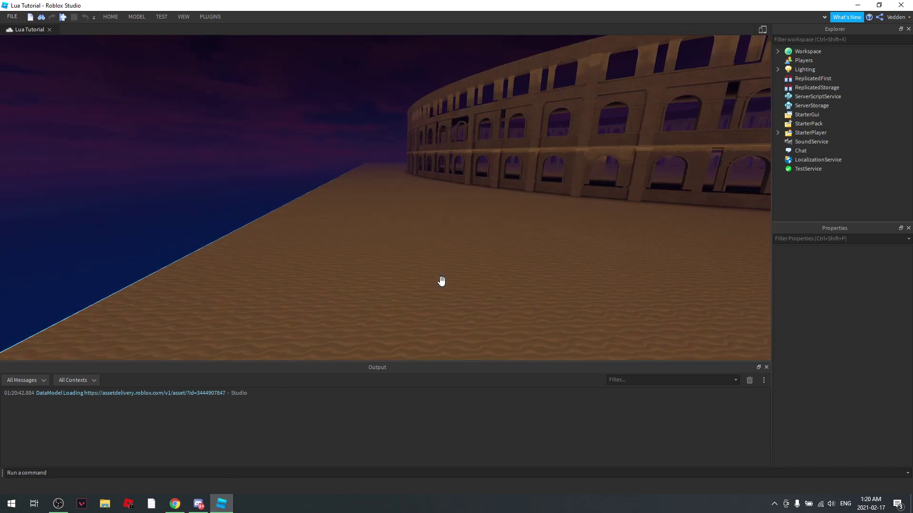
Examine the Colosseum and the surrounding sand island from several angles
{"action": "right_click_drag", "start_coordinate": [470, 224], "coordinate": [469, 223]}
{"action": "middle_click_drag", "start_coordinate": [469, 224], "coordinate": [469, 224]}
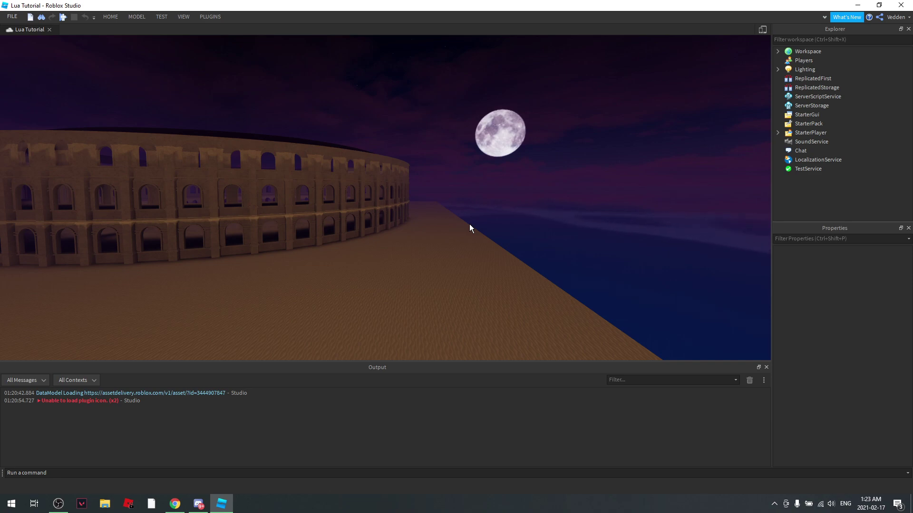
{"action": "right_click_drag", "start_coordinate": [432, 299], "coordinate": [489, 267]}
{"action": "key", "text": "s"}
{"action": "key", "text": "w"}
{"action": "key", "text": "d"}
{"action": "key", "text": "w"}
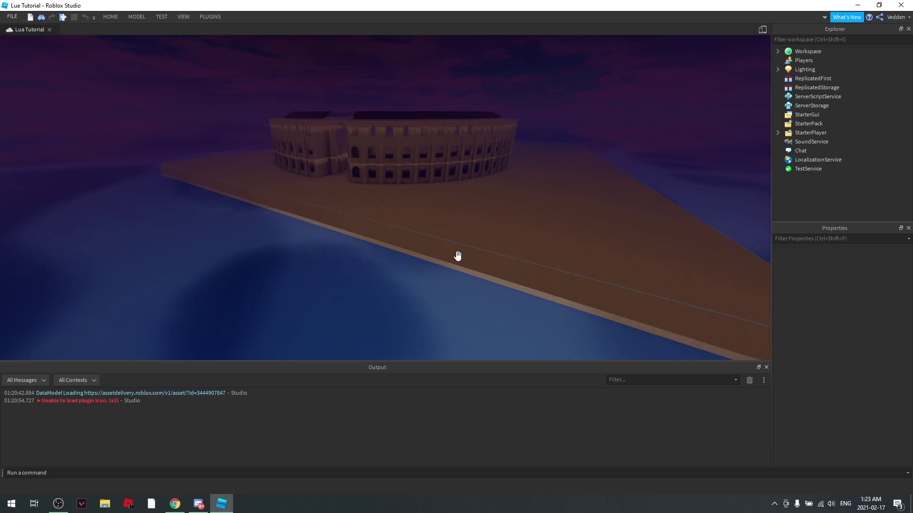
{"action": "scroll", "coordinate": [354, 238], "scroll_direction": "up", "scroll_amount": 2}
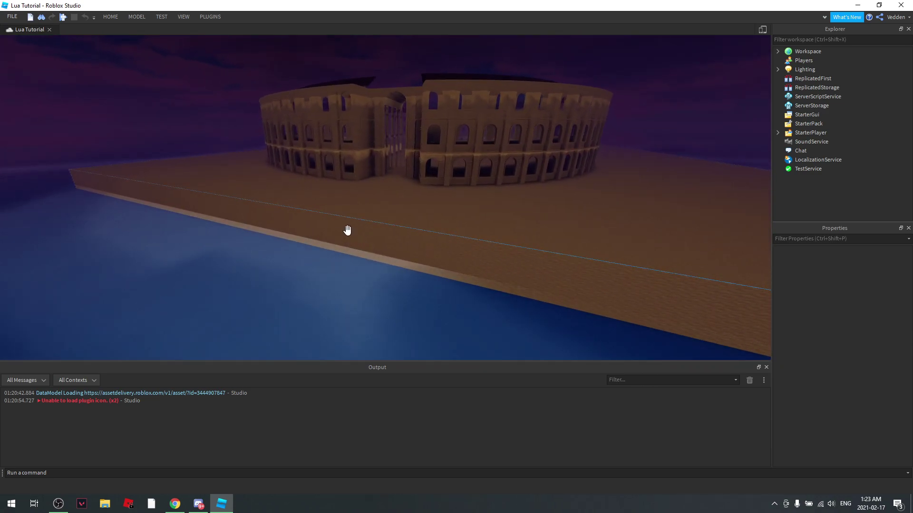
{"action": "right_click_drag", "start_coordinate": [560, 246], "coordinate": [561, 247]}
{"action": "right_click_drag", "start_coordinate": [196, 199], "coordinate": [198, 200]}
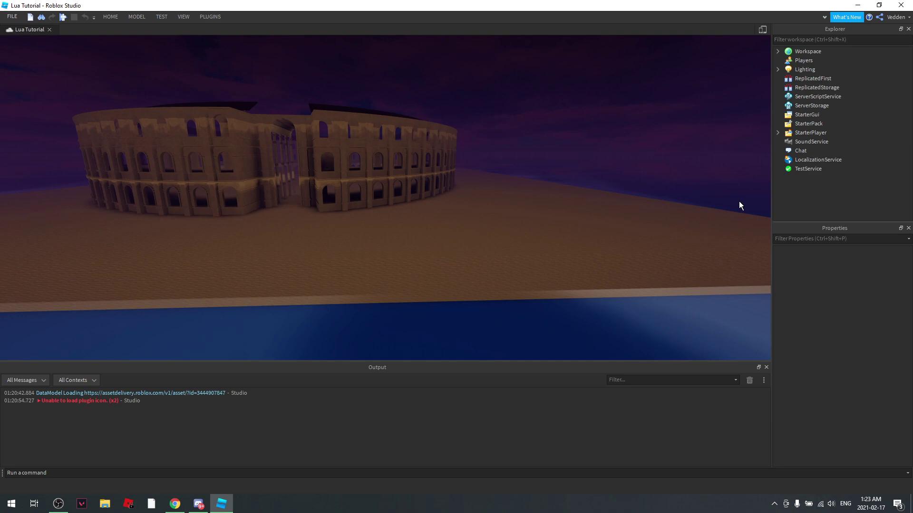
Expand the ribbon and look through the Model, Test, View and Plugins tool sets, returning to the Home tools
{"action": "left_click", "coordinate": [824, 18]}
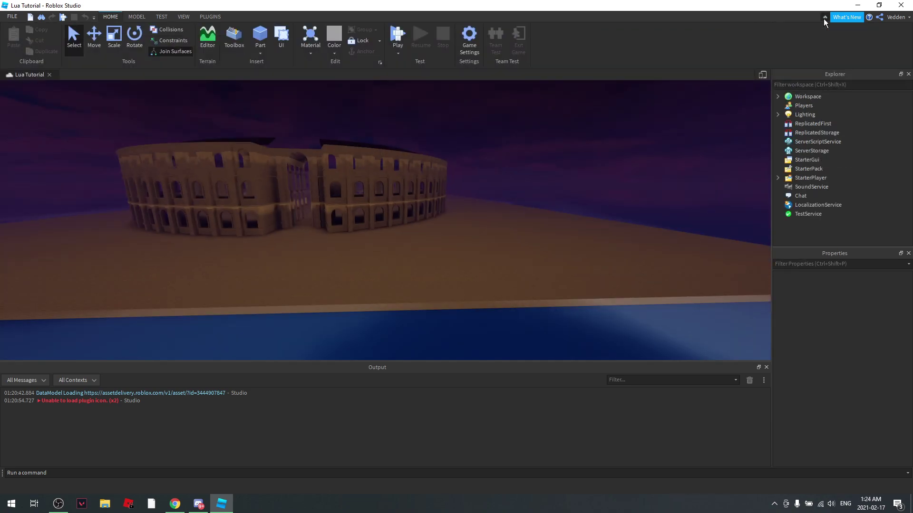
{"action": "left_click", "coordinate": [823, 18]}
{"action": "left_click", "coordinate": [823, 18]}
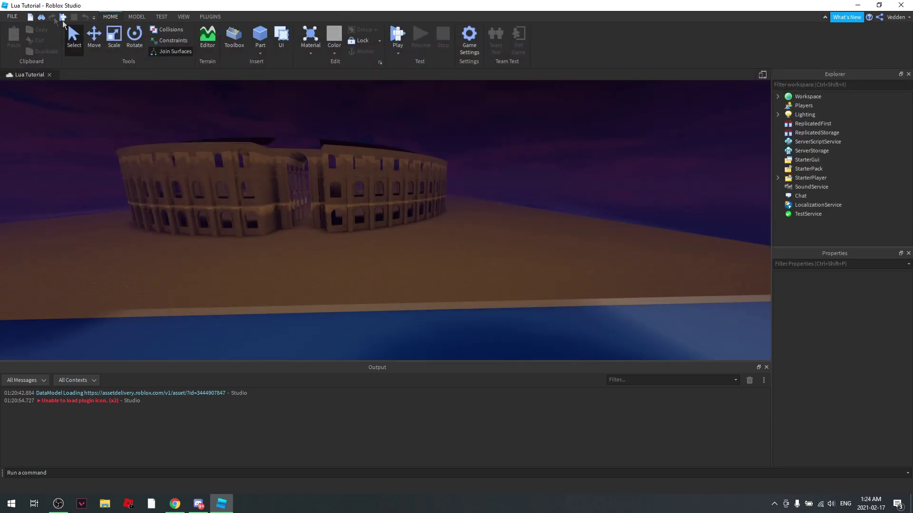
{"action": "left_click", "coordinate": [134, 17]}
{"action": "left_click", "coordinate": [161, 17]}
{"action": "left_click", "coordinate": [183, 17]}
{"action": "left_click", "coordinate": [209, 17]}
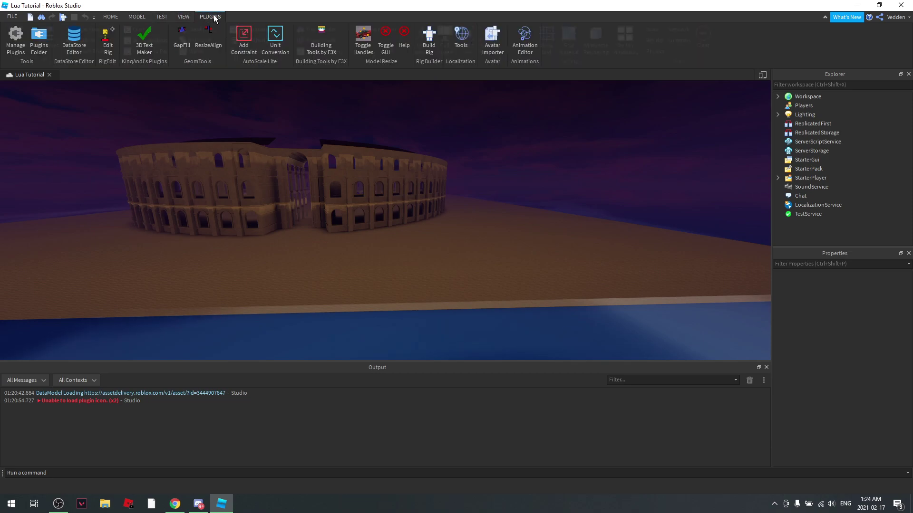
{"action": "left_click", "coordinate": [110, 17]}
{"action": "right_click_drag", "start_coordinate": [223, 181], "coordinate": [201, 162]}
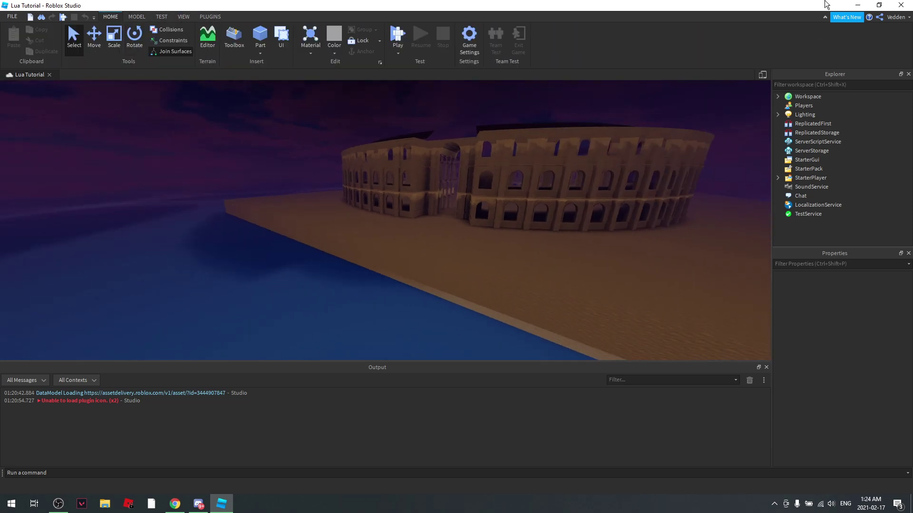
Collapse and expand the ribbon several times, leaving it expanded
{"action": "left_click", "coordinate": [825, 18]}
{"action": "left_click", "coordinate": [825, 18]}
{"action": "left_click", "coordinate": [824, 18]}
{"action": "left_click", "coordinate": [825, 18]}
{"action": "left_click", "coordinate": [825, 19]}
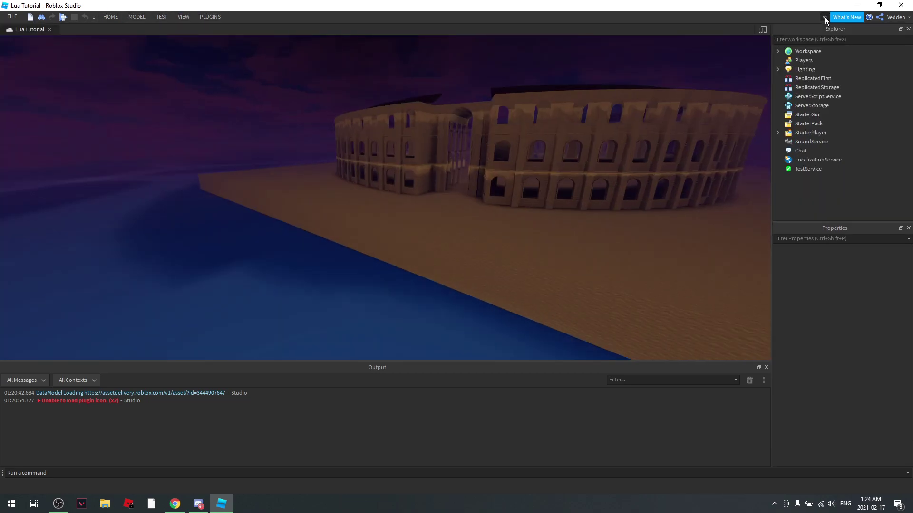
{"action": "left_click", "coordinate": [825, 18]}
{"action": "left_click", "coordinate": [825, 19]}
{"action": "left_click", "coordinate": [825, 18]}
{"action": "left_click", "coordinate": [825, 18]}
{"action": "left_click", "coordinate": [825, 17]}
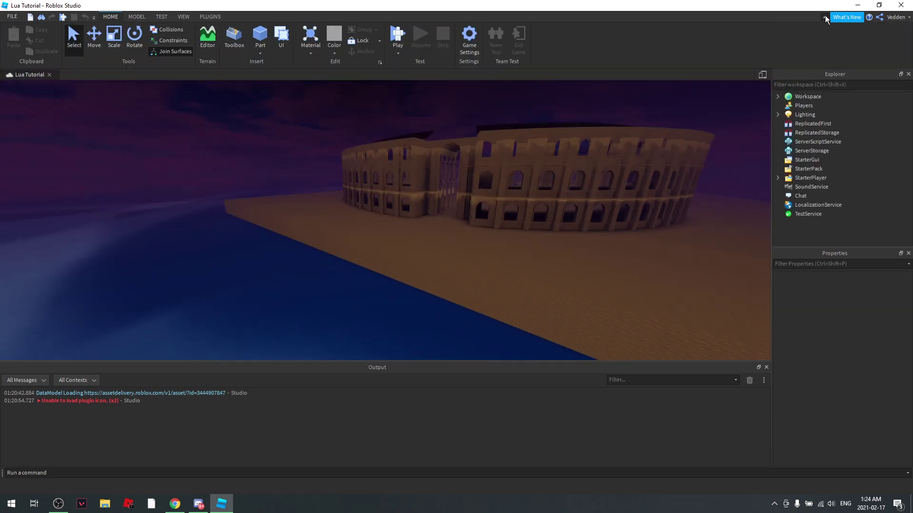
Select the sand base part beneath the Colosseum and focus the view on it
{"action": "key", "text": "w"}
{"action": "right_click_drag", "start_coordinate": [517, 135], "coordinate": [136, 128]}
{"action": "right_click_drag", "start_coordinate": [78, 81], "coordinate": [160, 142]}
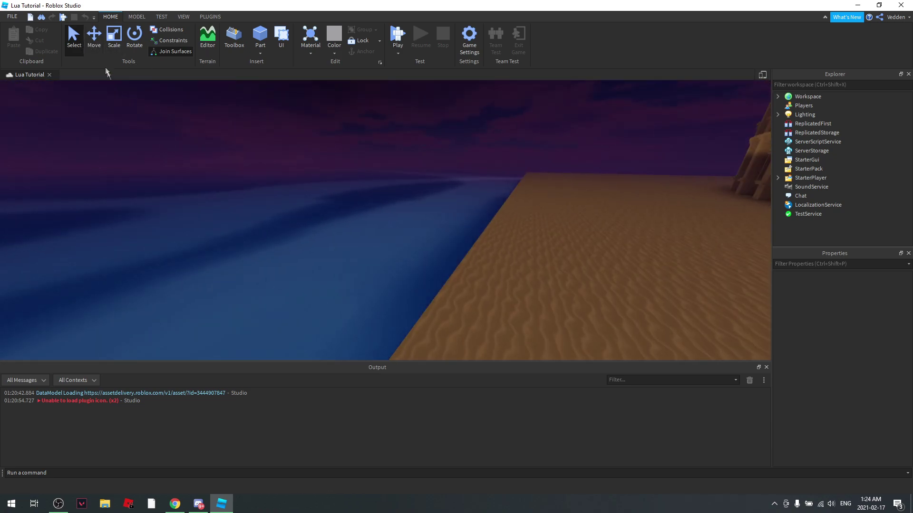
{"action": "right_click_drag", "start_coordinate": [143, 161], "coordinate": [533, 275]}
{"action": "key", "text": "w"}
{"action": "left_click", "coordinate": [411, 165]}
{"action": "key", "text": "s"}
{"action": "left_click", "coordinate": [533, 274]}
{"action": "key", "text": "f"}
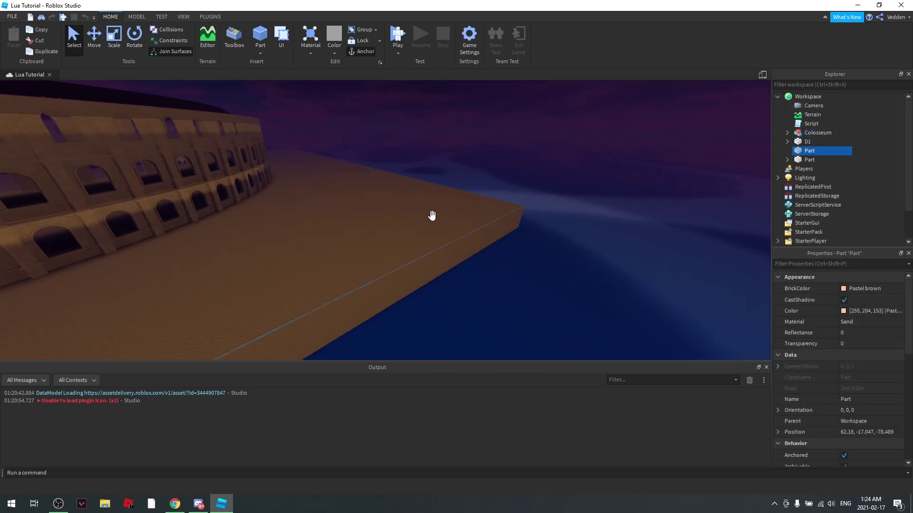
Use the Move tool to shift the sand base along its axes to position 609.18, 45.953, -15.489
{"action": "left_click", "coordinate": [95, 38]}
{"action": "scroll", "coordinate": [306, 166], "scroll_direction": "down", "scroll_amount": 8}
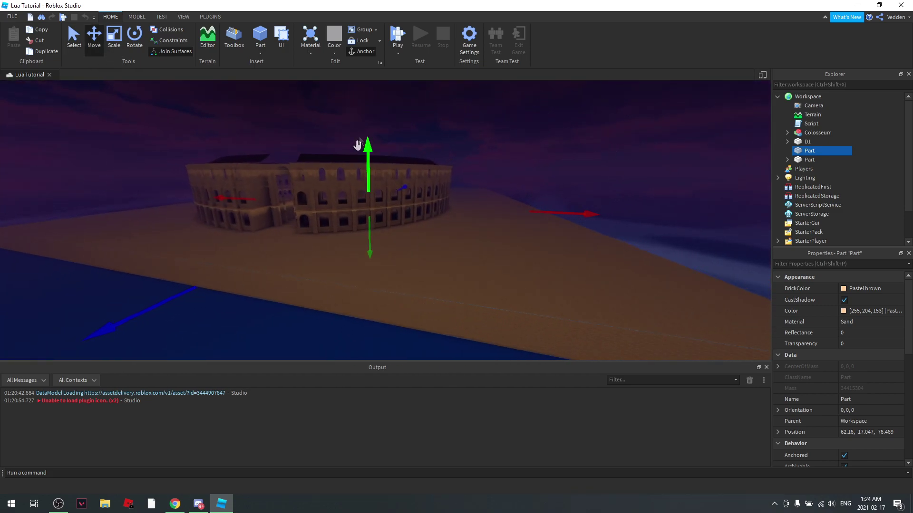
{"action": "right_click_drag", "start_coordinate": [357, 145], "coordinate": [257, 183]}
{"action": "key", "text": "w"}
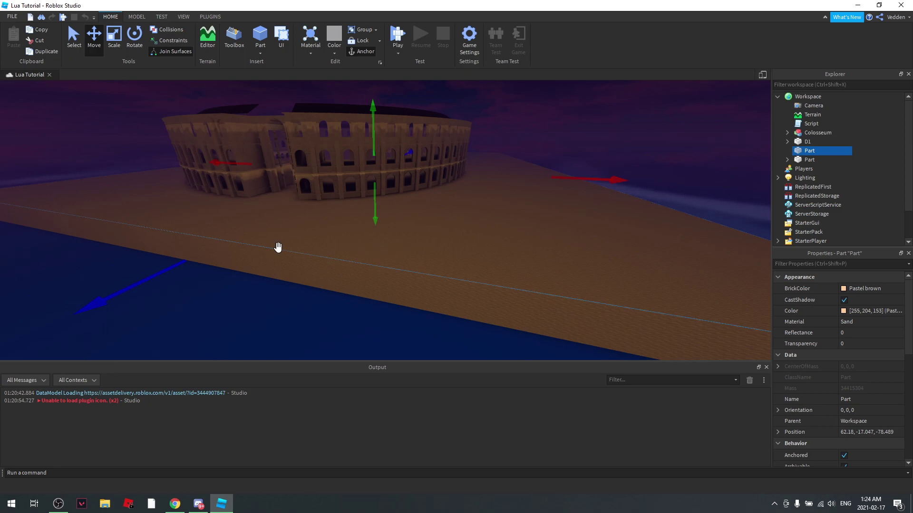
{"action": "right_click_drag", "start_coordinate": [242, 253], "coordinate": [236, 256]}
{"action": "left_click_drag", "start_coordinate": [338, 228], "coordinate": [315, 242]}
{"action": "right_click_drag", "start_coordinate": [315, 241], "coordinate": [316, 241]}
{"action": "left_click_drag", "start_coordinate": [316, 175], "coordinate": [366, 161]}
{"action": "key", "text": "w"}
{"action": "right_click_drag", "start_coordinate": [366, 161], "coordinate": [407, 130]}
{"action": "key", "text": "s"}
{"action": "left_click", "coordinate": [407, 130]}
{"action": "left_click", "coordinate": [368, 252]}
{"action": "left_click_drag", "start_coordinate": [369, 252], "coordinate": [352, 157]}
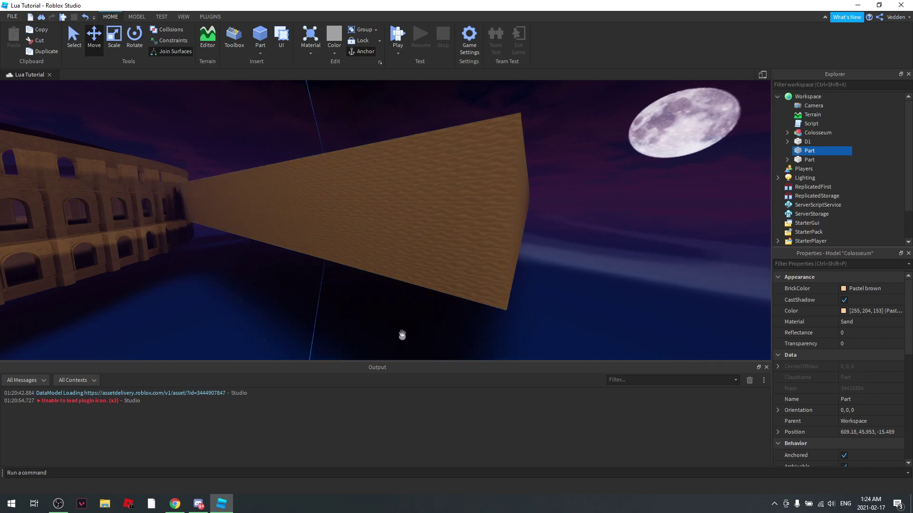
Move the sand base freely beside the Colosseum to position 728.18, -4.047, -24.489
{"action": "left_click_drag", "start_coordinate": [402, 339], "coordinate": [302, 300]}
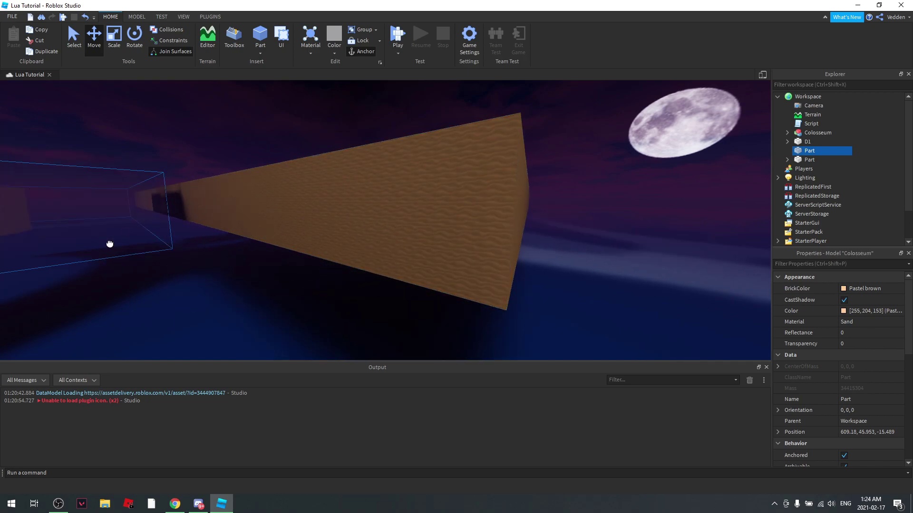
{"action": "left_click_drag", "start_coordinate": [111, 243], "coordinate": [361, 269]}
{"action": "right_click_drag", "start_coordinate": [361, 269], "coordinate": [420, 195]}
{"action": "left_click_drag", "start_coordinate": [419, 195], "coordinate": [546, 240]}
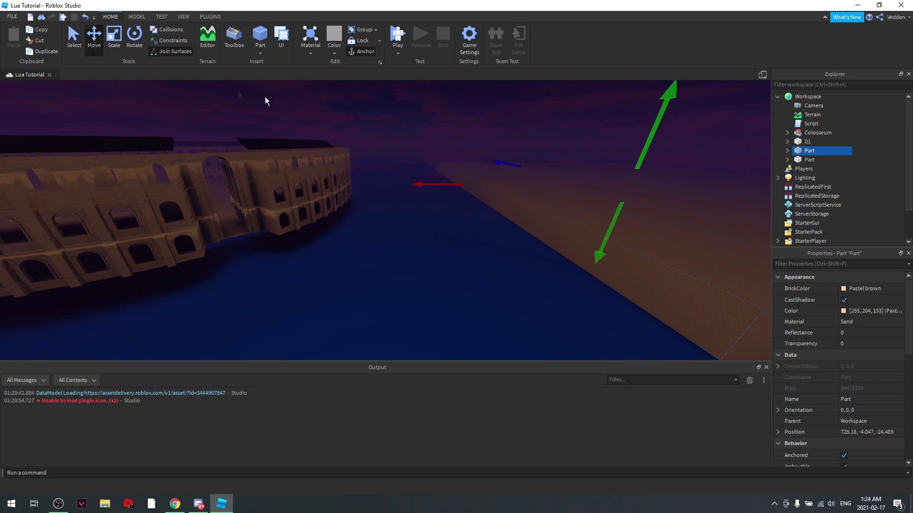
Undo all moves of the sand base, redo them briefly and undo them again
{"action": "key", "text": "ctrl+z"}
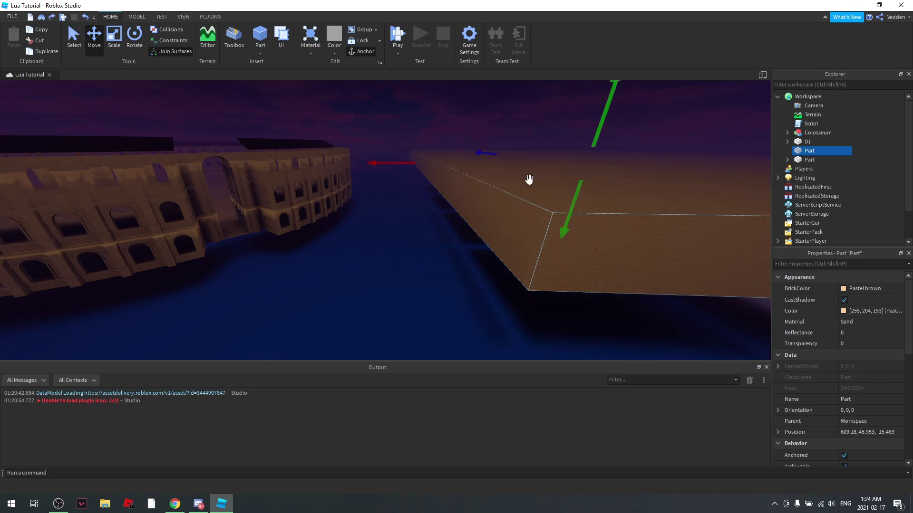
{"action": "key", "text": "ctrl+z"}
{"action": "key", "text": "ctrl+z"}
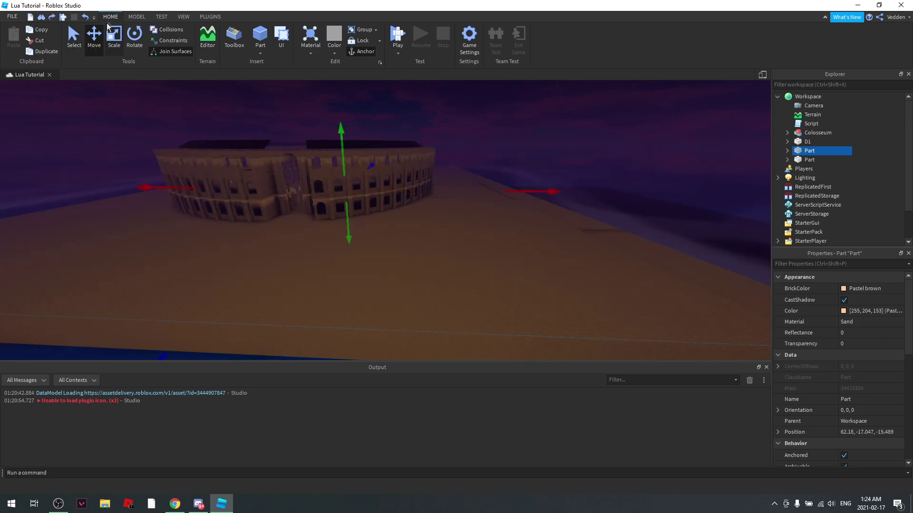
{"action": "left_click", "coordinate": [85, 17]}
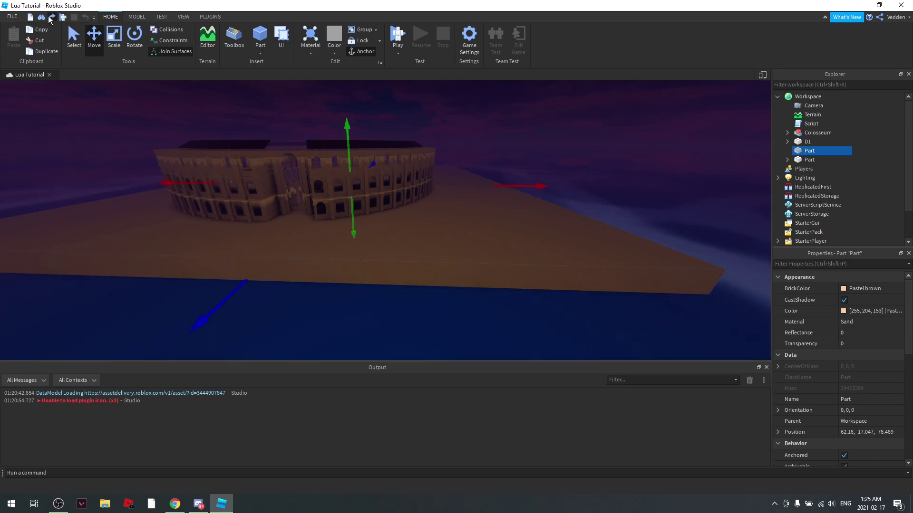
{"action": "left_click", "coordinate": [50, 18]}
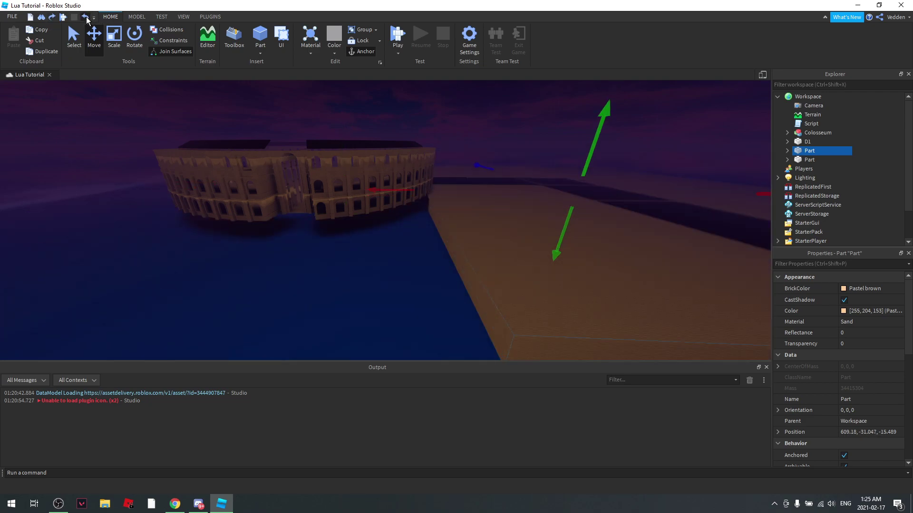
{"action": "left_click", "coordinate": [87, 19]}
Try resizing the sand base with the Scale tool and undo the changes
{"action": "left_click", "coordinate": [498, 140]}
{"action": "key", "text": "w"}
{"action": "right_click_drag", "start_coordinate": [502, 242], "coordinate": [499, 242]}
{"action": "left_click", "coordinate": [115, 42]}
{"action": "left_click", "coordinate": [418, 266]}
{"action": "right_click_drag", "start_coordinate": [426, 271], "coordinate": [426, 166]}
{"action": "mouse_move", "coordinate": [426, 166]}
{"action": "left_mouse_down"}
{"action": "mouse_move", "coordinate": [438, 167]}
{"action": "mouse_move", "coordinate": [466, 104]}
{"action": "mouse_move", "coordinate": [444, 152]}
{"action": "mouse_move", "coordinate": [433, 152]}
{"action": "left_mouse_up"}
{"action": "key", "text": "ctrl+z"}
{"action": "key", "text": "ctrl+z"}
{"action": "key", "text": "ctrl+z"}
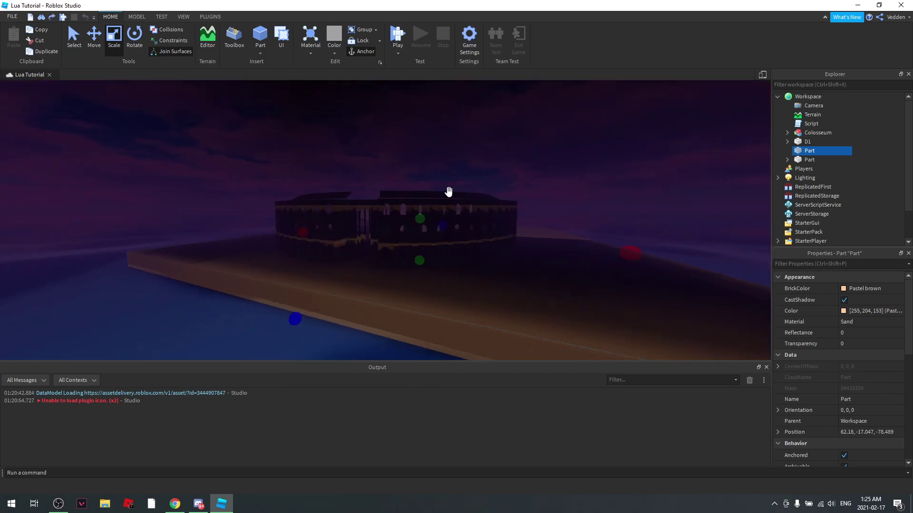
Try rotating the sand base around different axes with the Rotate tool and undo the changes
{"action": "key", "text": "w"}
{"action": "left_click", "coordinate": [130, 45]}
{"action": "left_click", "coordinate": [406, 336]}
{"action": "right_click_drag", "start_coordinate": [405, 336], "coordinate": [293, 240]}
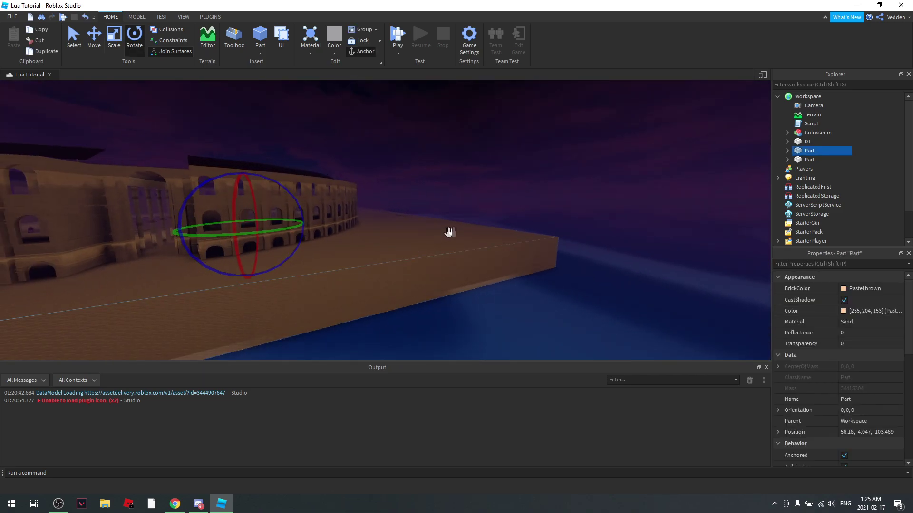
{"action": "key", "text": "ctrl+z"}
{"action": "mouse_move", "coordinate": [288, 195]}
{"action": "left_mouse_down"}
{"action": "mouse_move", "coordinate": [281, 187]}
{"action": "mouse_move", "coordinate": [302, 206]}
{"action": "left_mouse_up"}
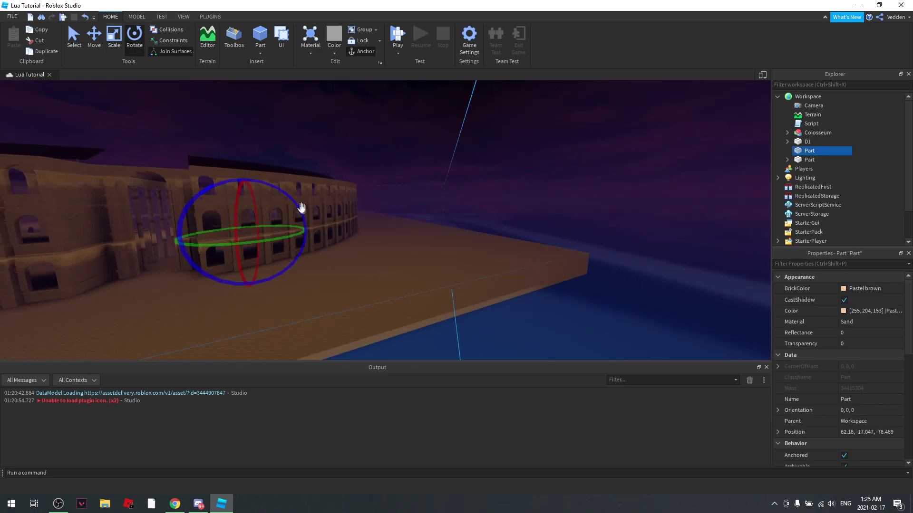
{"action": "left_click_drag", "start_coordinate": [250, 226], "coordinate": [304, 235]}
{"action": "left_click", "coordinate": [472, 181]}
{"action": "key", "text": "ctrl+z"}
{"action": "key", "text": "ctrl+z"}
{"action": "key", "text": "ctrl+z"}
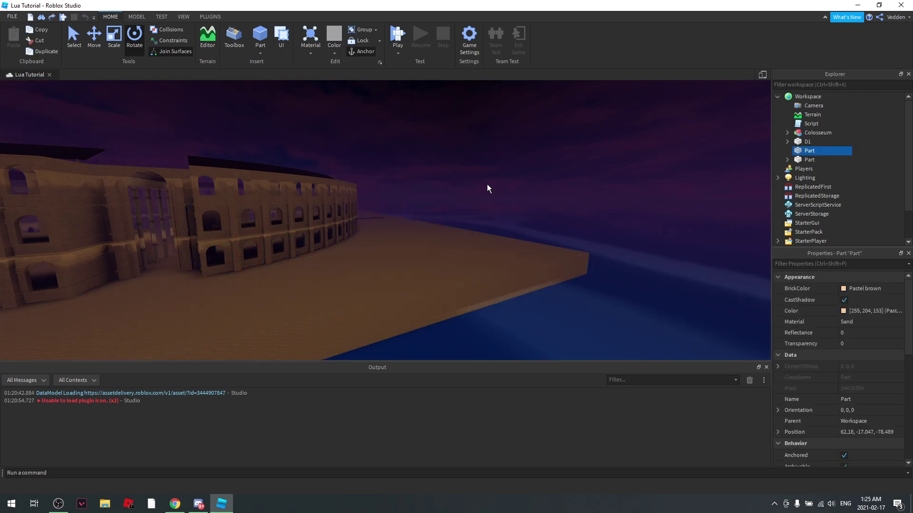
Compare the Model tools with the Home tools and activate the Transform tool
{"action": "left_click", "coordinate": [126, 20]}
{"action": "right_click_drag", "start_coordinate": [327, 157], "coordinate": [327, 158]}
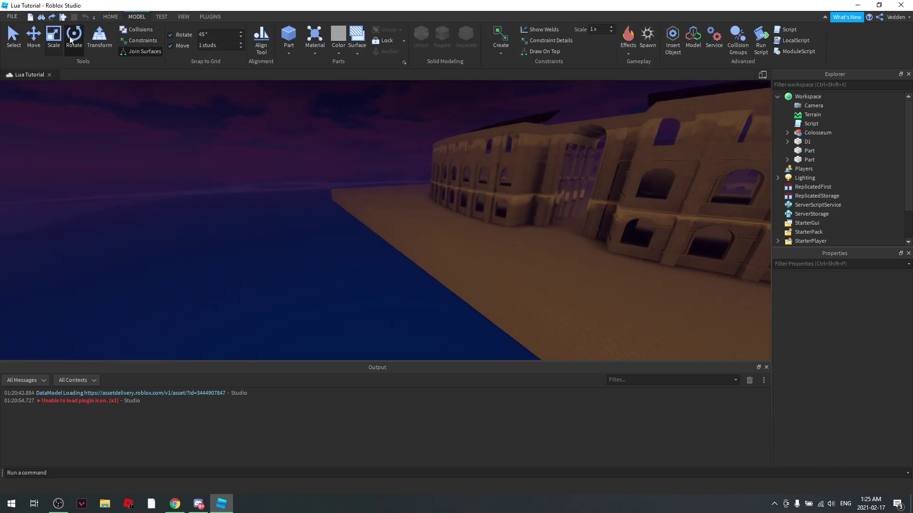
{"action": "right_click_drag", "start_coordinate": [366, 136], "coordinate": [367, 137]}
{"action": "key", "text": "w"}
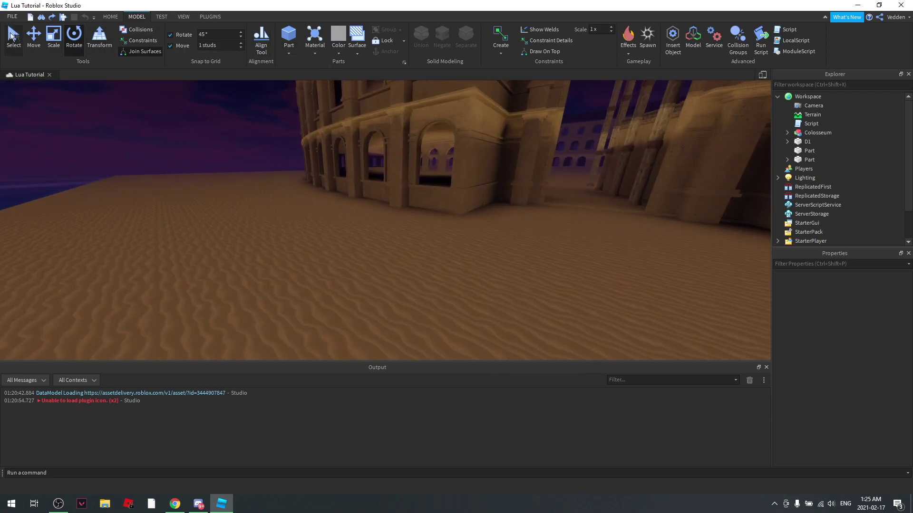
{"action": "left_click", "coordinate": [110, 17]}
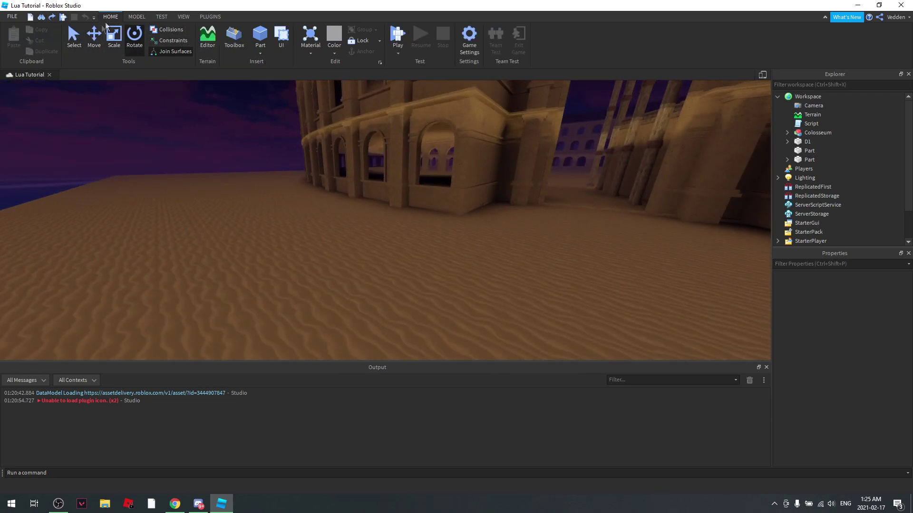
{"action": "left_click", "coordinate": [137, 17]}
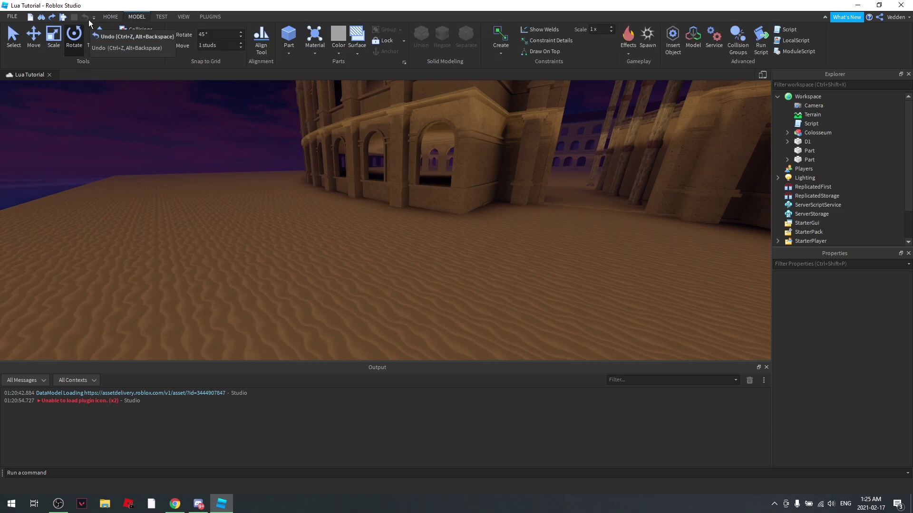
{"action": "left_click", "coordinate": [104, 42]}
{"action": "right_click_drag", "start_coordinate": [194, 181], "coordinate": [194, 185]}
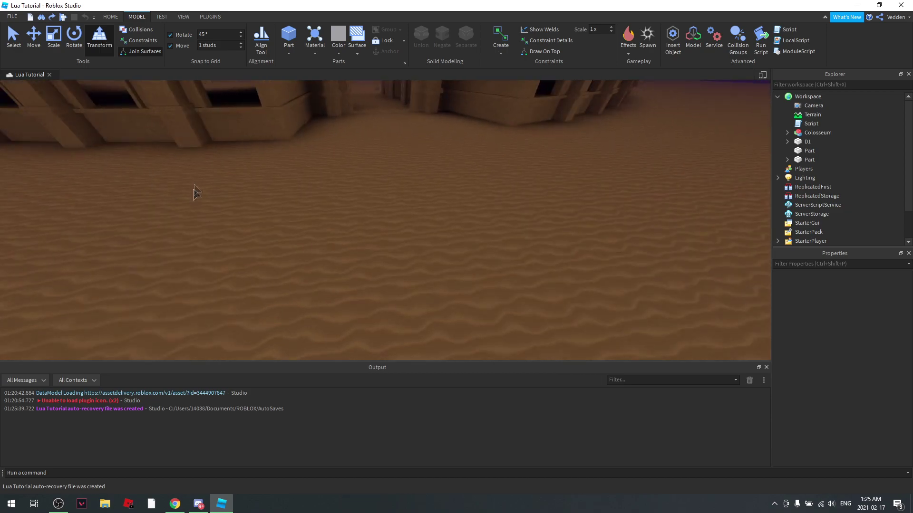
Activate the Rotate tool and review the part shapes available for insertion
{"action": "left_click", "coordinate": [74, 38]}
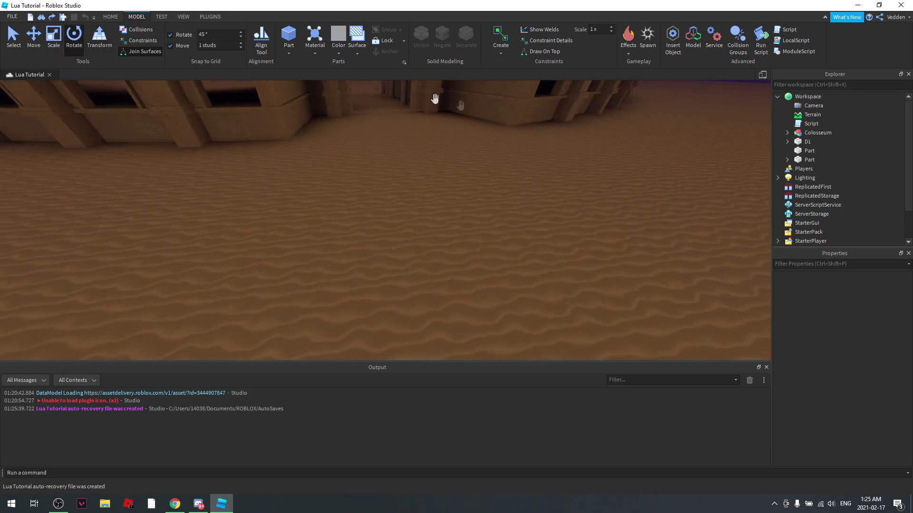
{"action": "right_click_drag", "start_coordinate": [364, 212], "coordinate": [358, 214]}
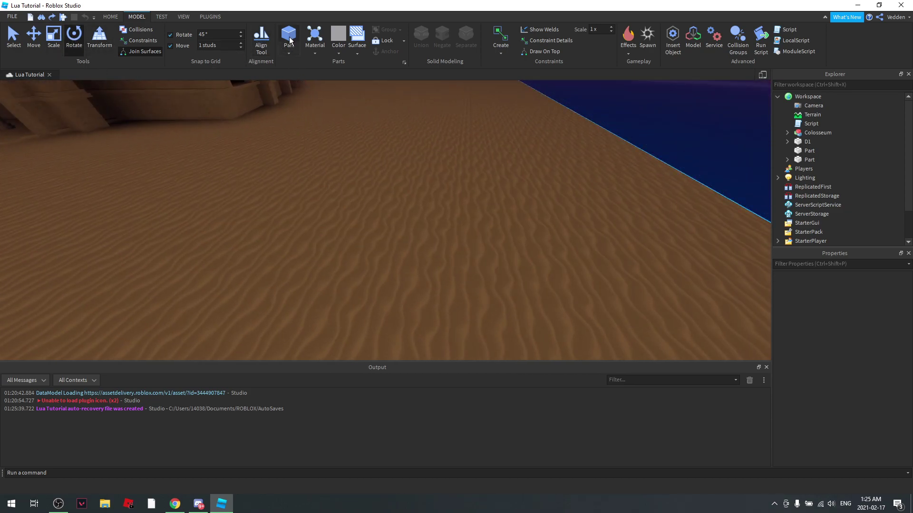
{"action": "left_click", "coordinate": [289, 53]}
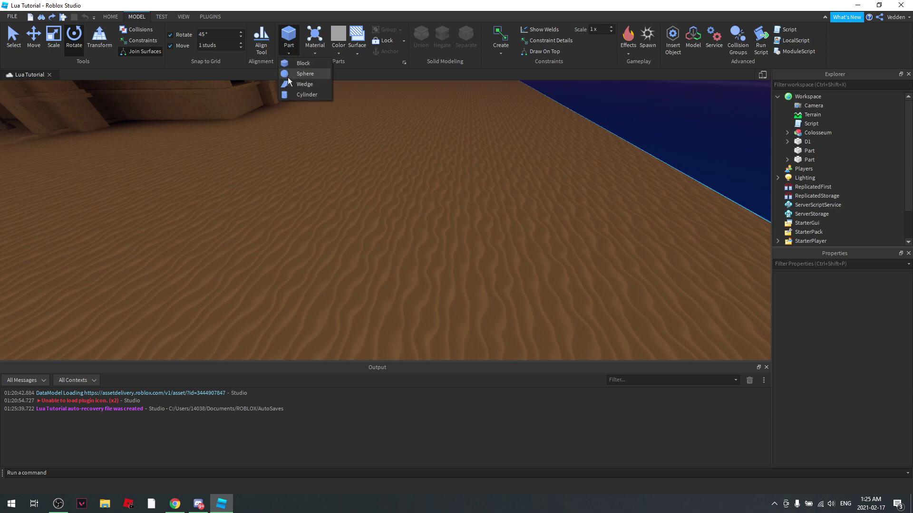
{"action": "right_click_drag", "start_coordinate": [290, 107], "coordinate": [504, 132]}
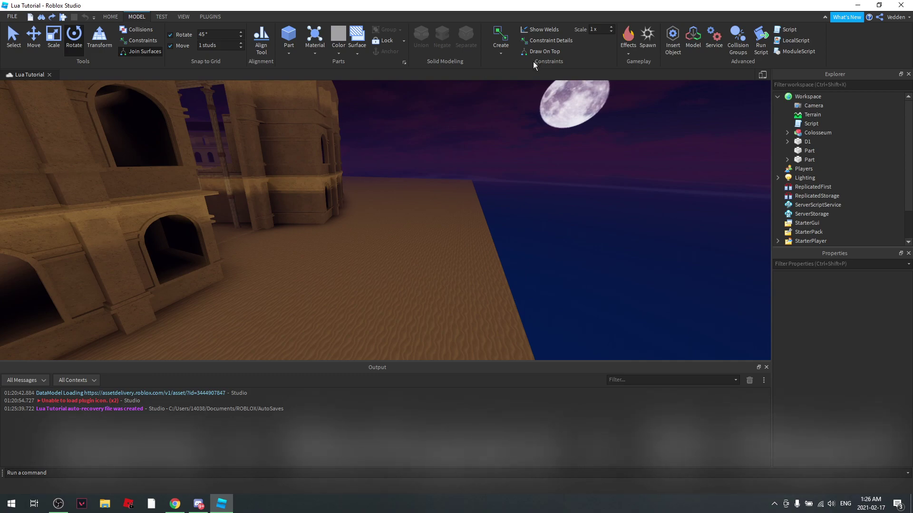
Collapse the Workspace tree and fly the camera around and into the Colosseum's outer arches to examine the scene
{"action": "left_click", "coordinate": [779, 97]}
{"action": "right_click_drag", "start_coordinate": [532, 209], "coordinate": [520, 210]}
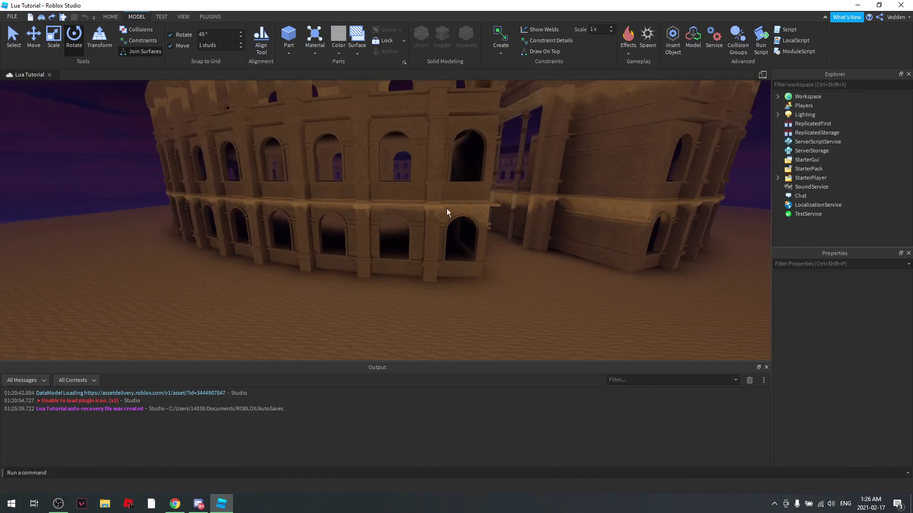
{"action": "right_click_drag", "start_coordinate": [446, 209], "coordinate": [421, 199]}
{"action": "right_click_drag", "start_coordinate": [544, 165], "coordinate": [496, 178]}
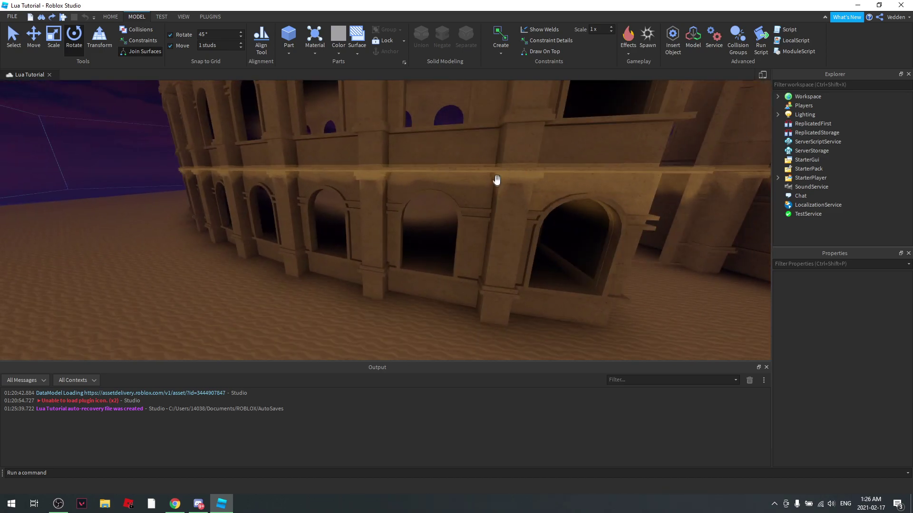
{"action": "key", "text": "s"}
{"action": "key", "text": "w"}
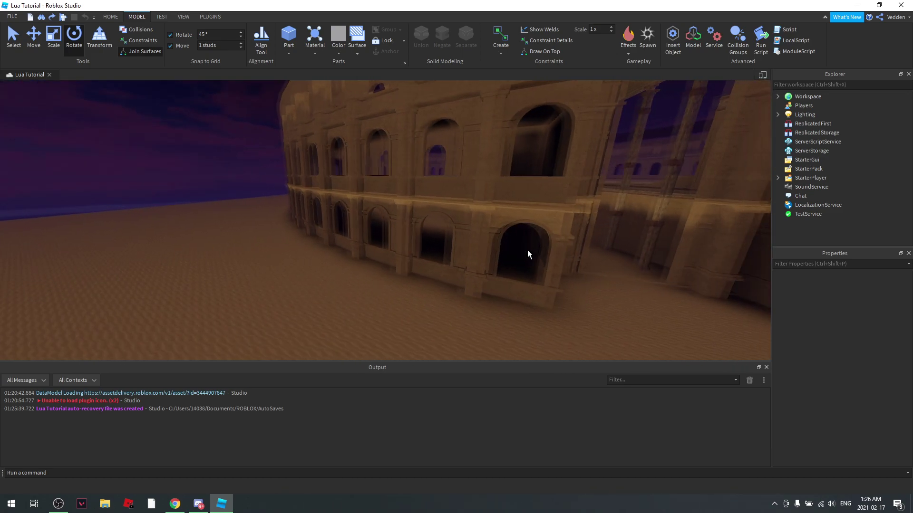
{"action": "key", "text": "d"}
{"action": "key", "text": "a"}
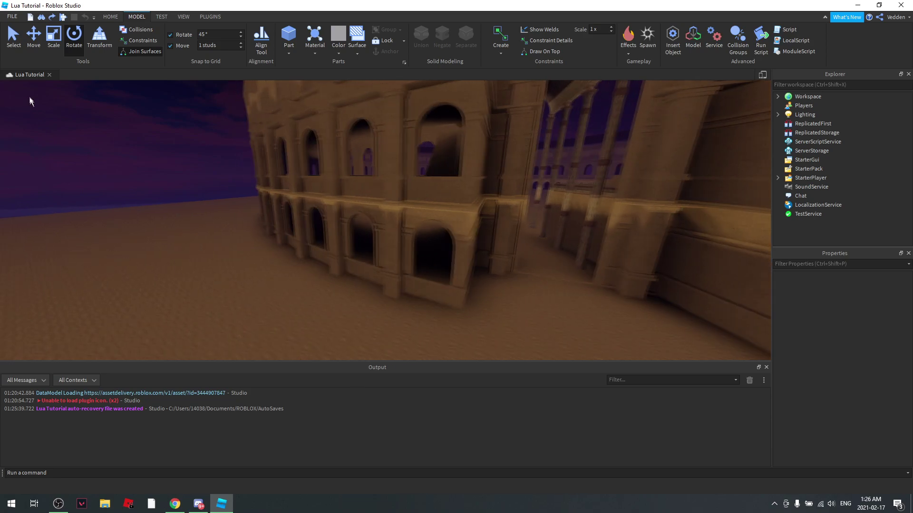
{"action": "key", "text": "a"}
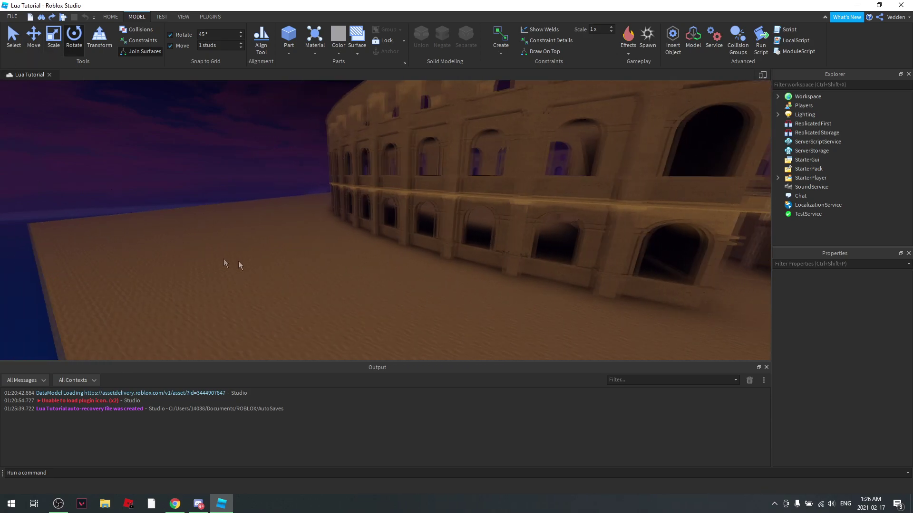
{"action": "key", "text": "w"}
{"action": "key", "text": "w"}
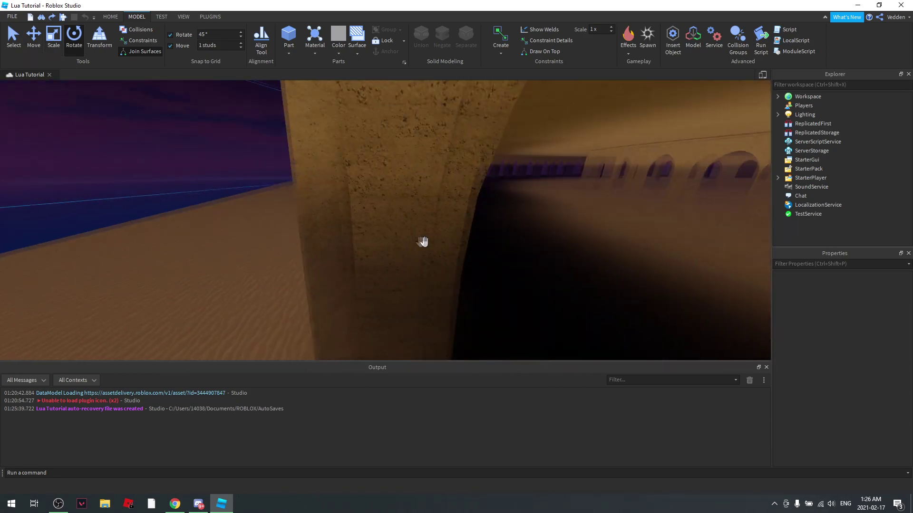
{"action": "right_click_drag", "start_coordinate": [421, 242], "coordinate": [421, 241]}
{"action": "scroll", "coordinate": [421, 242], "scroll_direction": "up", "scroll_amount": 8}
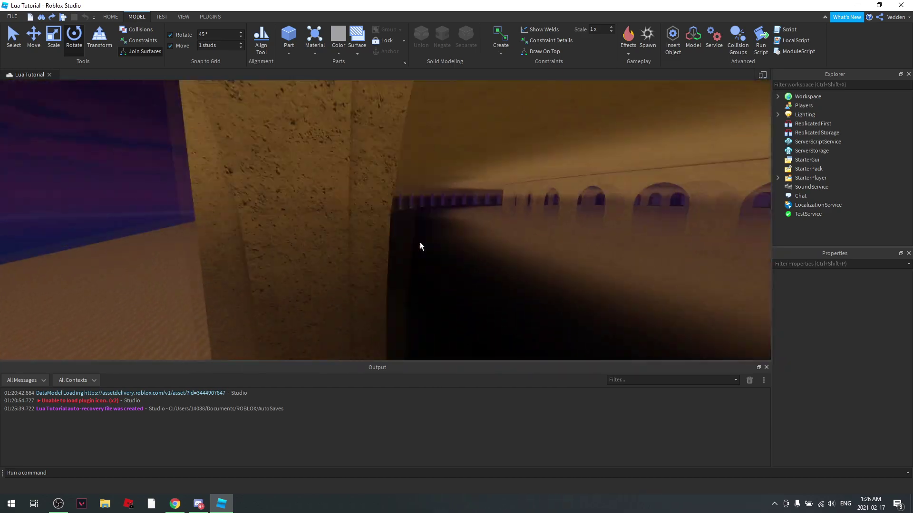
{"action": "scroll", "coordinate": [421, 242], "scroll_direction": "down", "scroll_amount": 15}
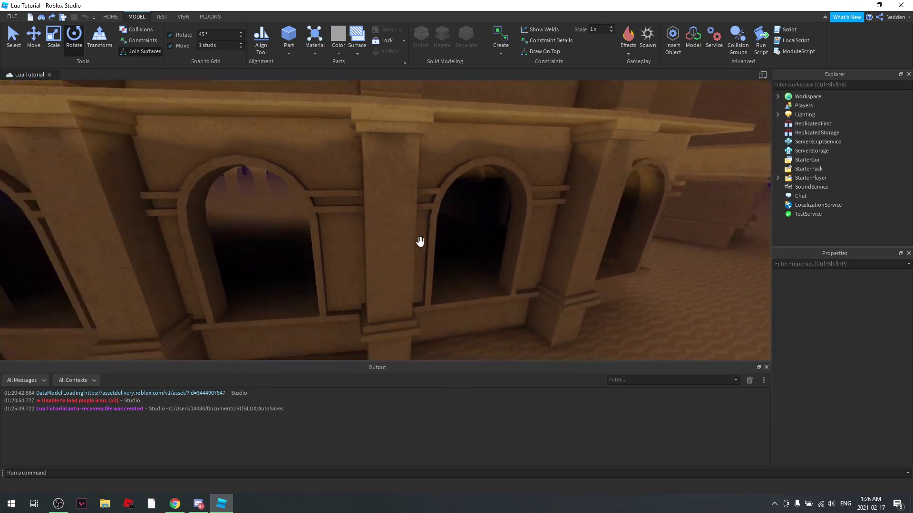
{"action": "key", "text": "w"}
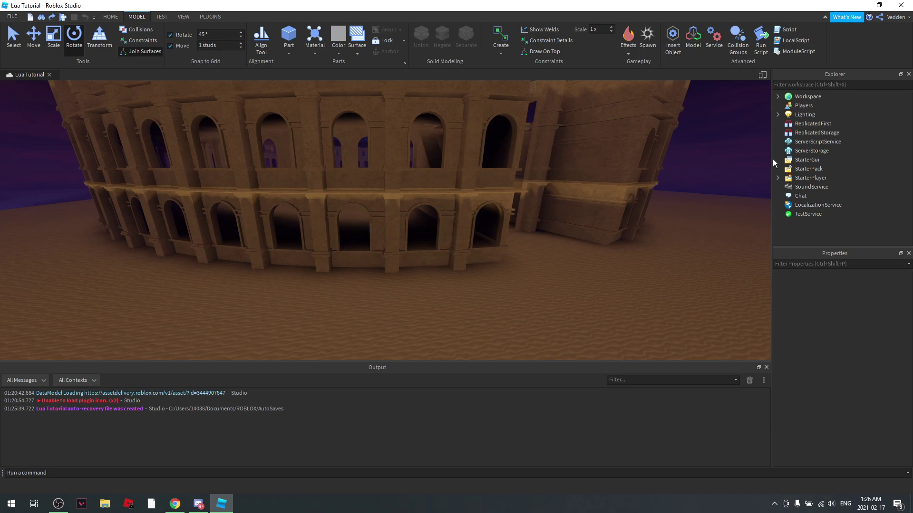
{"action": "key", "text": "d"}
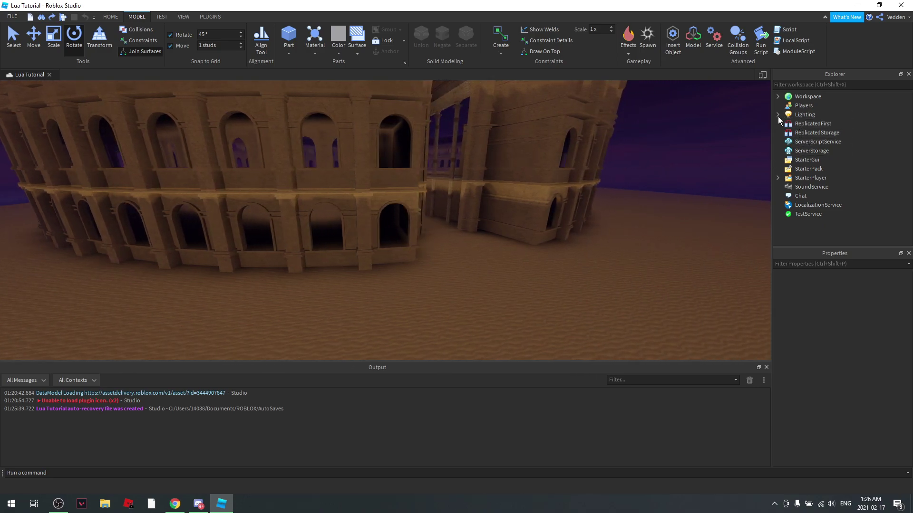
Expand Lighting and inspect the properties of Lighting, ColorCorrection, Sky and SunRays
{"action": "left_click", "coordinate": [777, 115]}
{"action": "left_click", "coordinate": [784, 117]}
{"action": "right_click_drag", "start_coordinate": [566, 239], "coordinate": [540, 252]}
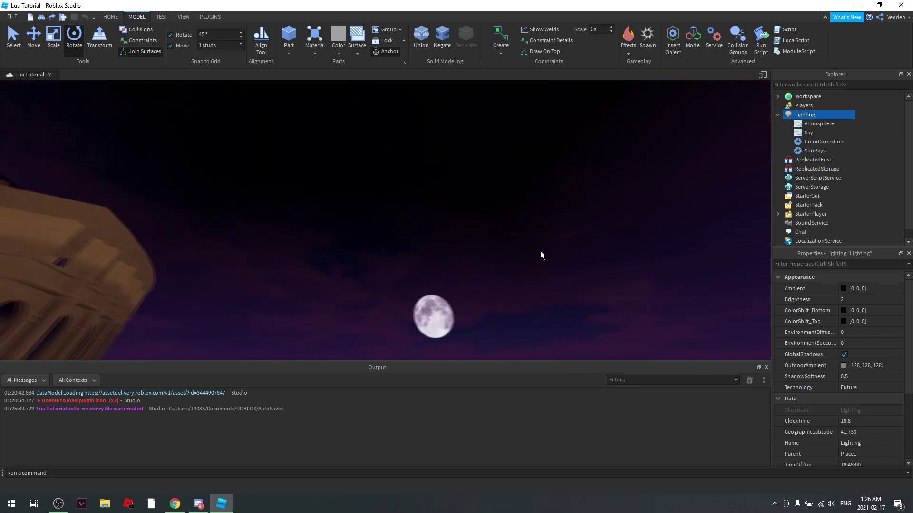
{"action": "left_click", "coordinate": [823, 142]}
{"action": "left_click", "coordinate": [808, 133]}
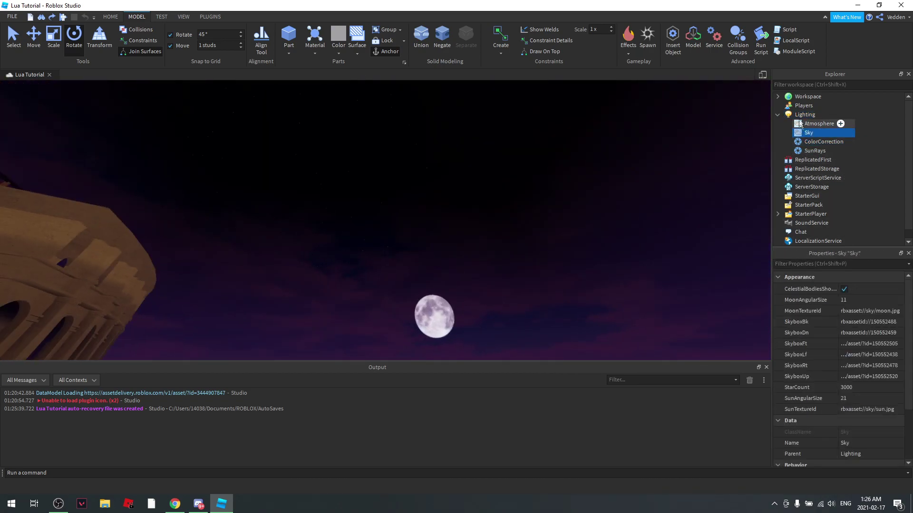
{"action": "left_click", "coordinate": [804, 114]}
{"action": "left_click", "coordinate": [814, 151]}
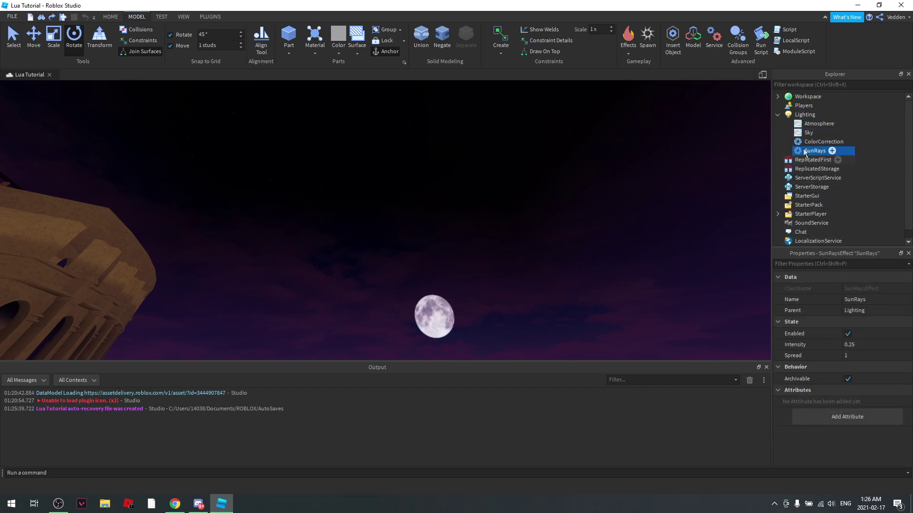
Set the TimeOfDay of Lighting to 14 and look around the daytime sky for the sun
{"action": "left_click", "coordinate": [805, 114]}
{"action": "scroll", "coordinate": [891, 394], "scroll_direction": "down", "scroll_amount": 10}
{"action": "scroll", "coordinate": [869, 331], "scroll_direction": "up", "scroll_amount": 2}
{"action": "left_click", "coordinate": [865, 431]}
{"action": "type", "text": "14"}
{"action": "key", "text": "Return"}
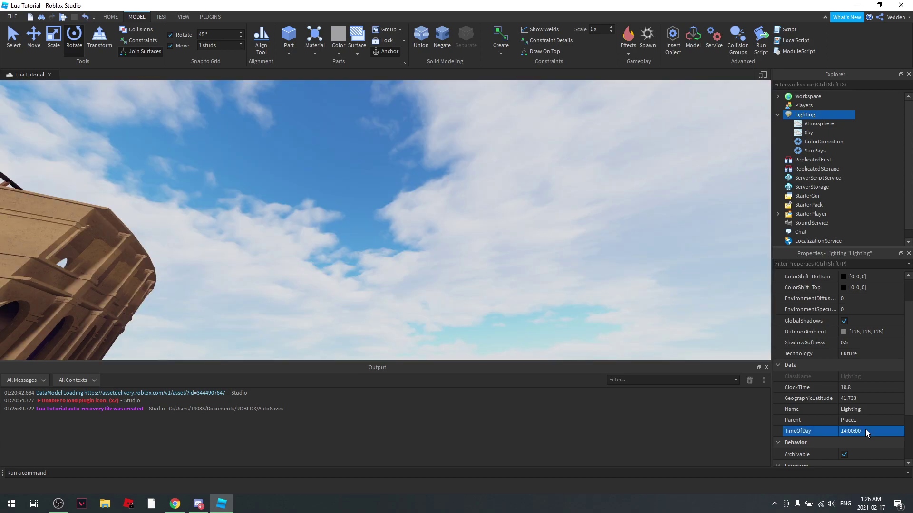
{"action": "right_click_drag", "start_coordinate": [512, 225], "coordinate": [408, 225]}
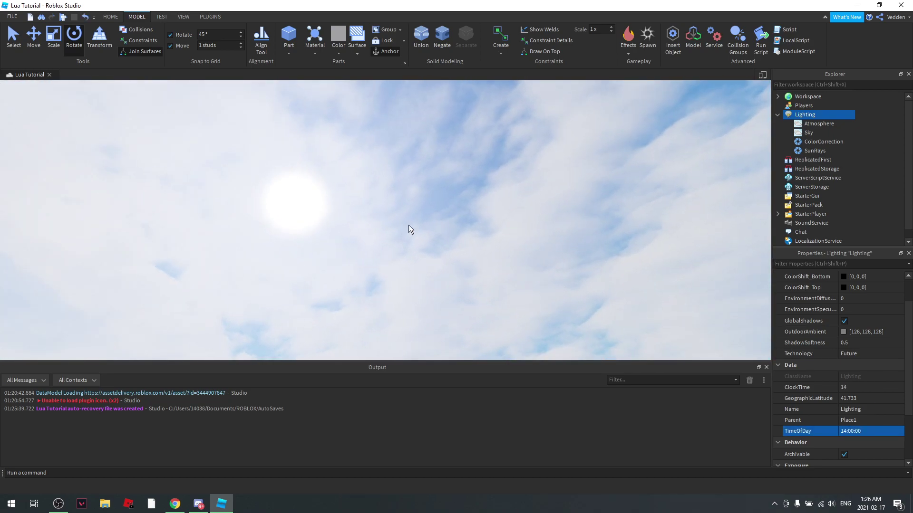
{"action": "right_click_drag", "start_coordinate": [462, 256], "coordinate": [576, 269]}
{"action": "right_click_drag", "start_coordinate": [573, 263], "coordinate": [553, 240]}
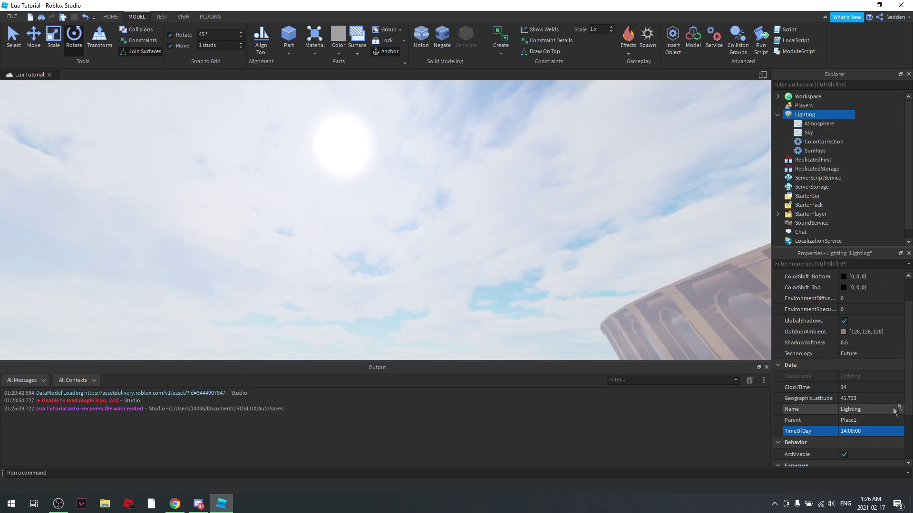
Try a TimeOfDay of 12 for Lighting and return it to 14
{"action": "left_click", "coordinate": [864, 431]}
{"action": "type", "text": "12"}
{"action": "key", "text": "Return"}
{"action": "left_click", "coordinate": [862, 431]}
{"action": "type", "text": "14"}
{"action": "key", "text": "Return"}
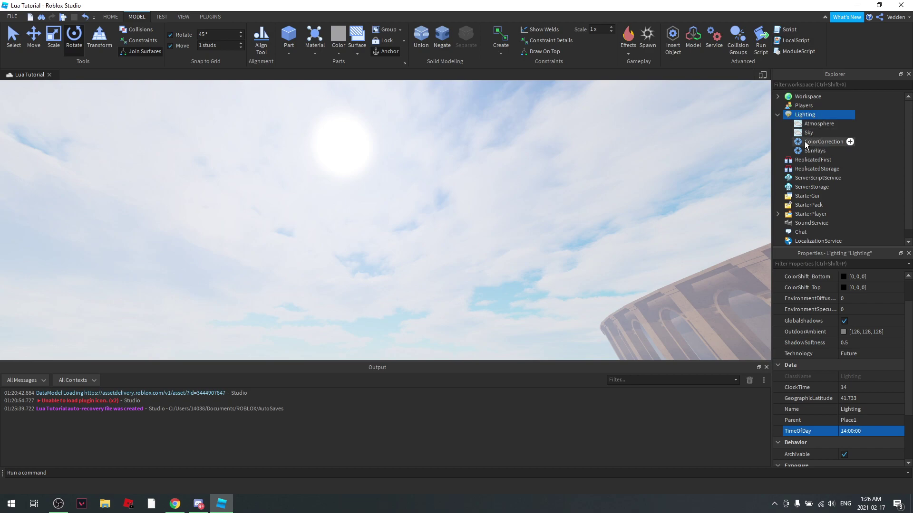
Compare the ColorCorrection and SunRays properties and examine the Colosseum in daylight
{"action": "left_click", "coordinate": [801, 148]}
{"action": "left_click", "coordinate": [803, 143]}
{"action": "left_click", "coordinate": [803, 150]}
{"action": "left_click", "coordinate": [803, 142]}
{"action": "right_click_drag", "start_coordinate": [478, 192], "coordinate": [402, 150]}
{"action": "scroll", "coordinate": [533, 310], "scroll_direction": "down", "scroll_amount": 2}
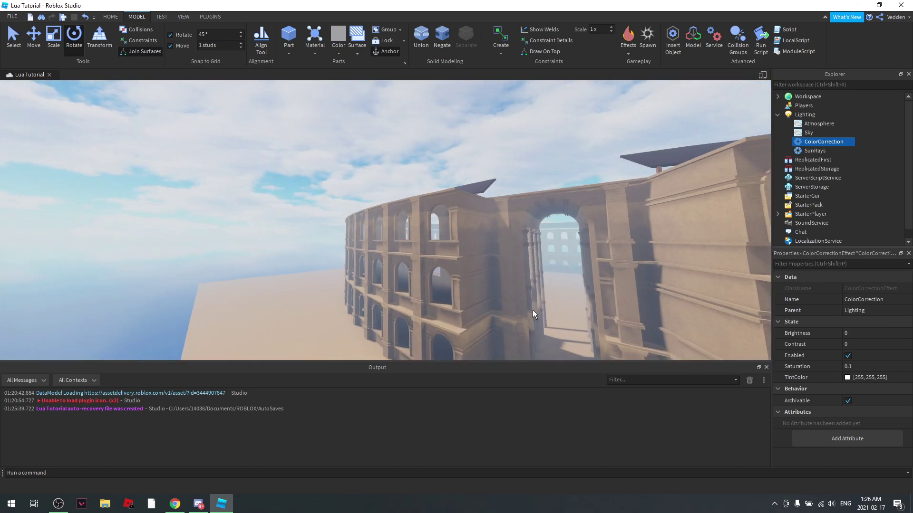
{"action": "right_click_drag", "start_coordinate": [533, 310], "coordinate": [531, 309]}
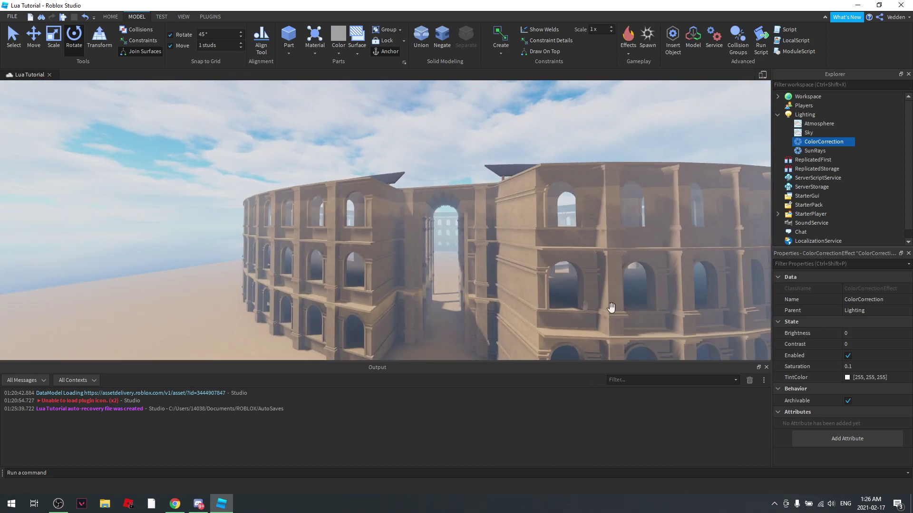
{"action": "right_click_drag", "start_coordinate": [611, 308], "coordinate": [503, 304]}
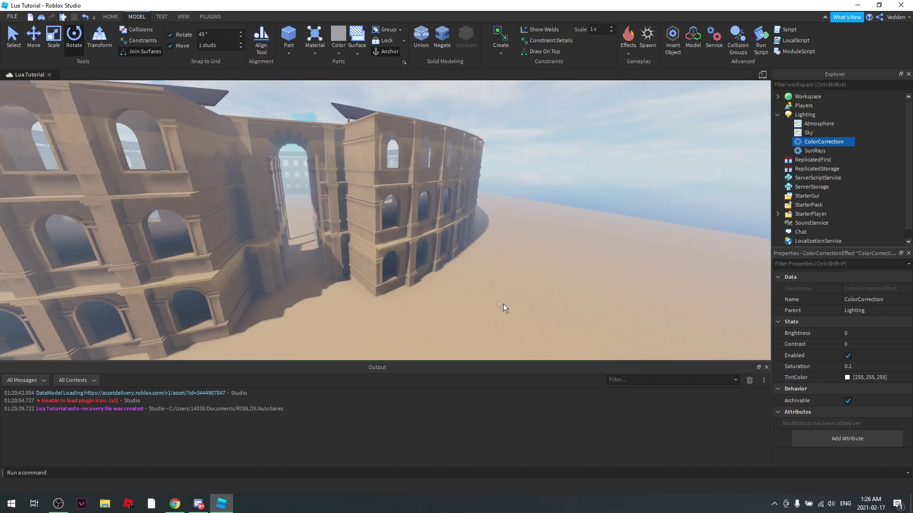
Browse the properties of the services from ReplicatedFirst and ReplicatedStorage through StarterGui and StarterPlayer to Chat
{"action": "left_click", "coordinate": [809, 159]}
{"action": "left_click", "coordinate": [808, 169]}
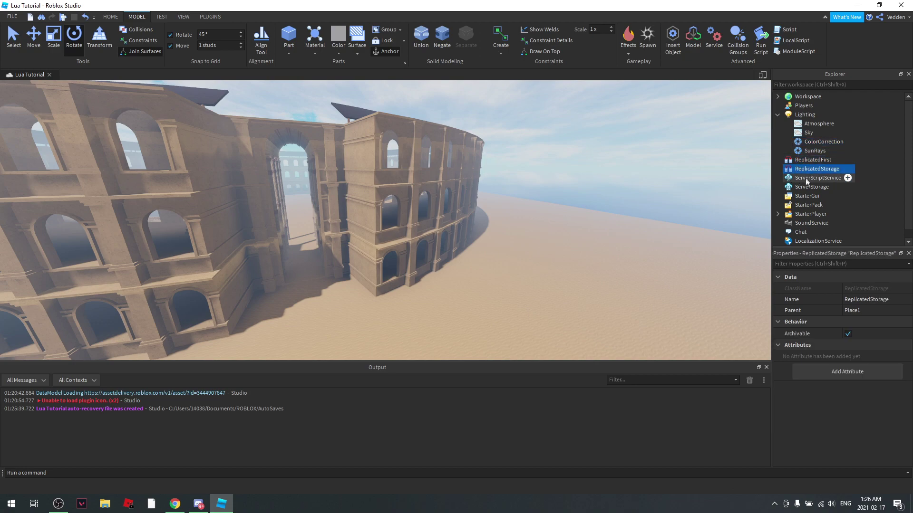
{"action": "left_click", "coordinate": [805, 179]}
{"action": "left_click", "coordinate": [802, 187]}
{"action": "left_click", "coordinate": [798, 195]}
{"action": "left_click", "coordinate": [800, 205]}
{"action": "left_click", "coordinate": [801, 214]}
{"action": "left_click", "coordinate": [801, 232]}
{"action": "scroll", "coordinate": [801, 212], "scroll_direction": "down", "scroll_amount": 1}
{"action": "scroll", "coordinate": [802, 214], "scroll_direction": "up", "scroll_amount": 1}
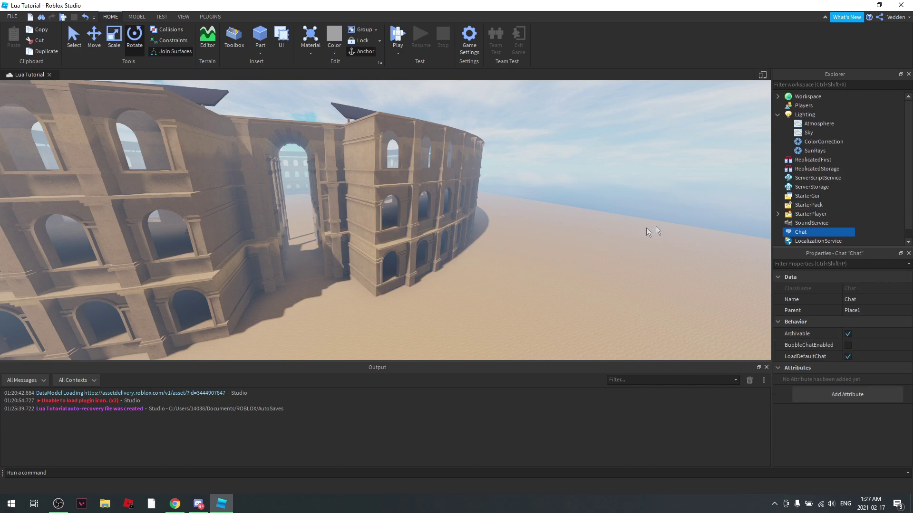
Collapse Lighting and inspect the properties of ReplicatedFirst
{"action": "mouse_move", "coordinate": [796, 178]}
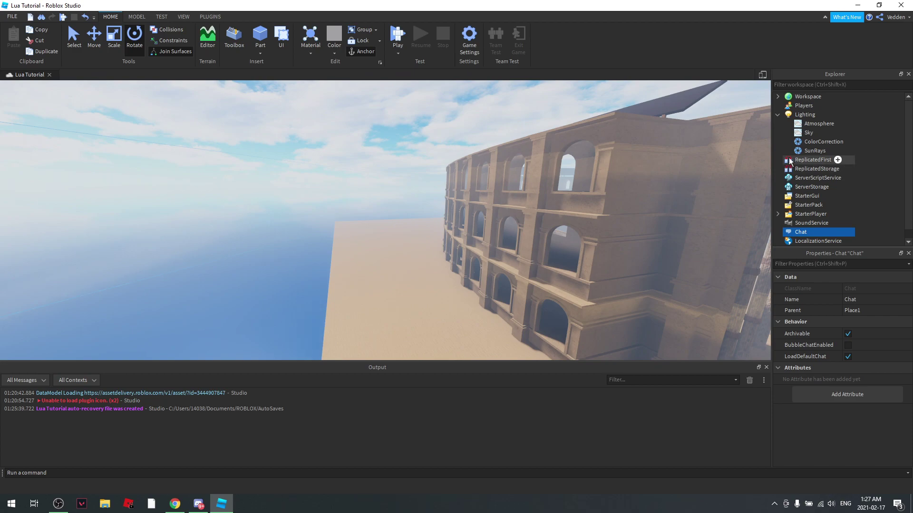
{"action": "left_click", "coordinate": [778, 115]}
{"action": "left_click", "coordinate": [812, 125]}
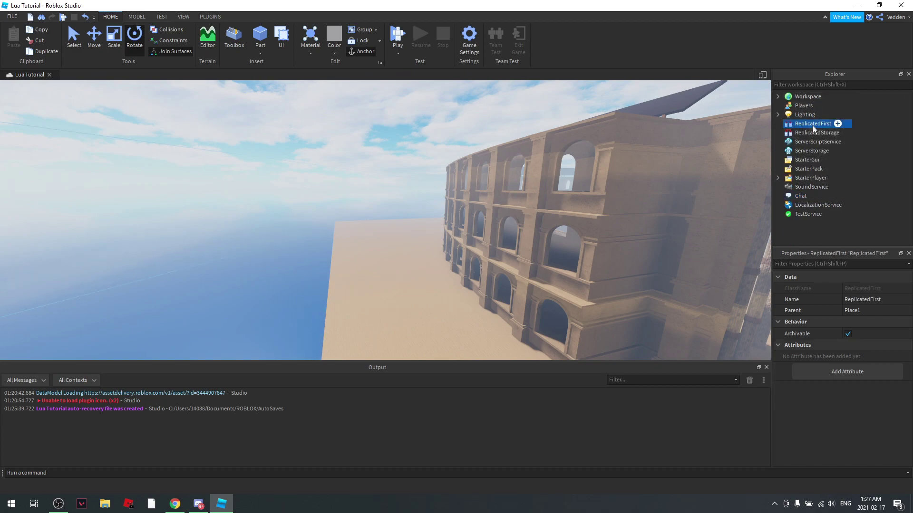
{"action": "mouse_move", "coordinate": [836, 123]}
Insert a Folder into ReplicatedStorage and delete it again
{"action": "left_click", "coordinate": [825, 133]}
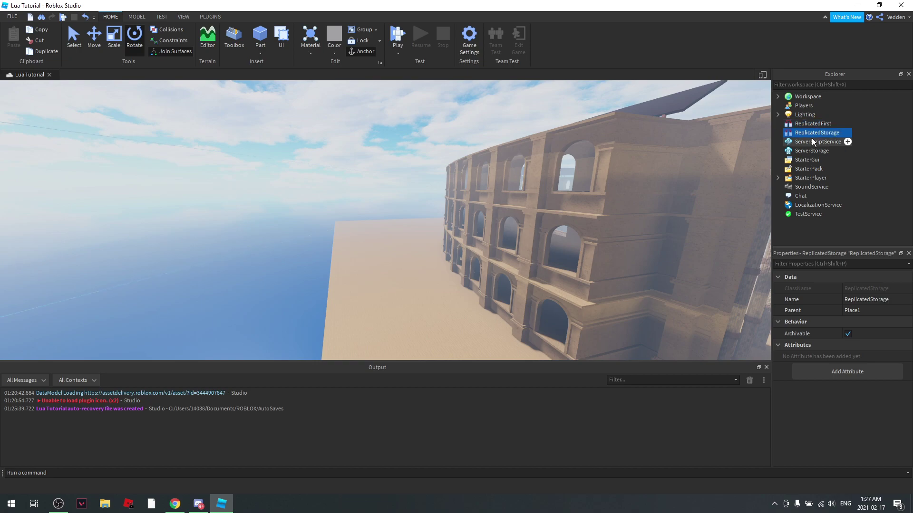
{"action": "left_click", "coordinate": [848, 133]}
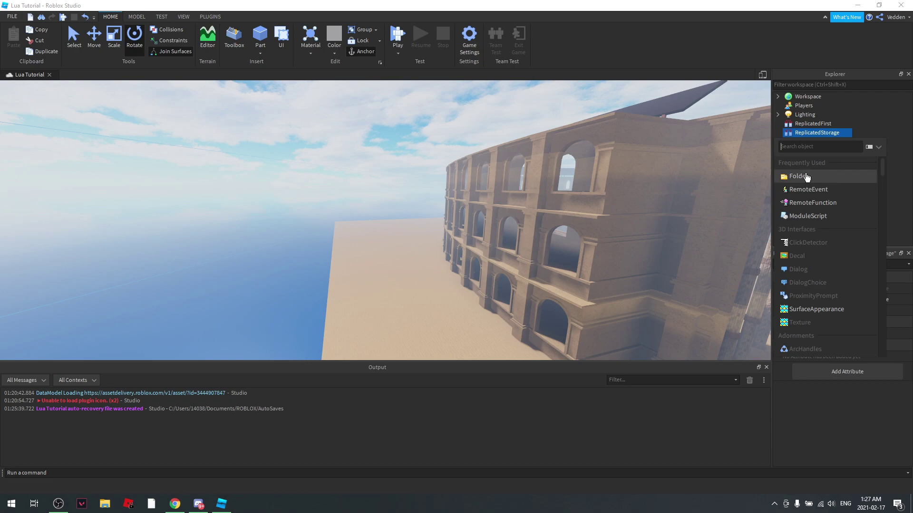
{"action": "left_click", "coordinate": [796, 177]}
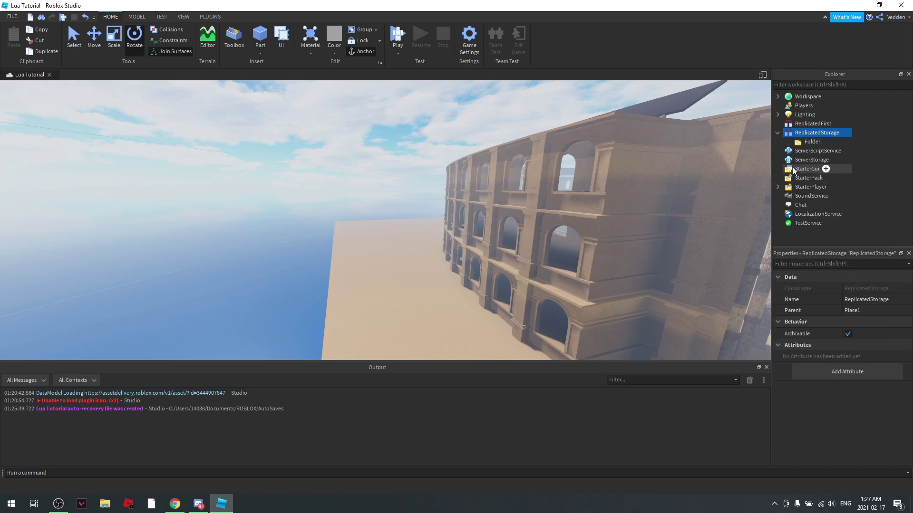
{"action": "left_click", "coordinate": [801, 143]}
{"action": "key", "text": "Delete"}
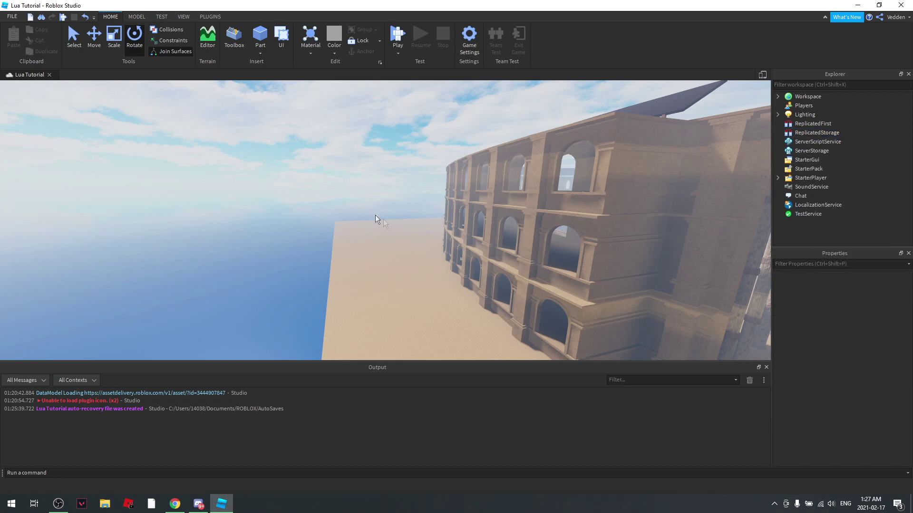
Inspect the properties of ReplicatedStorage, ServerScriptService and ServerStorage in turn
{"action": "right_click_drag", "start_coordinate": [371, 212], "coordinate": [415, 221]}
{"action": "left_click", "coordinate": [817, 133]}
{"action": "right_click_drag", "start_coordinate": [714, 133], "coordinate": [732, 128]}
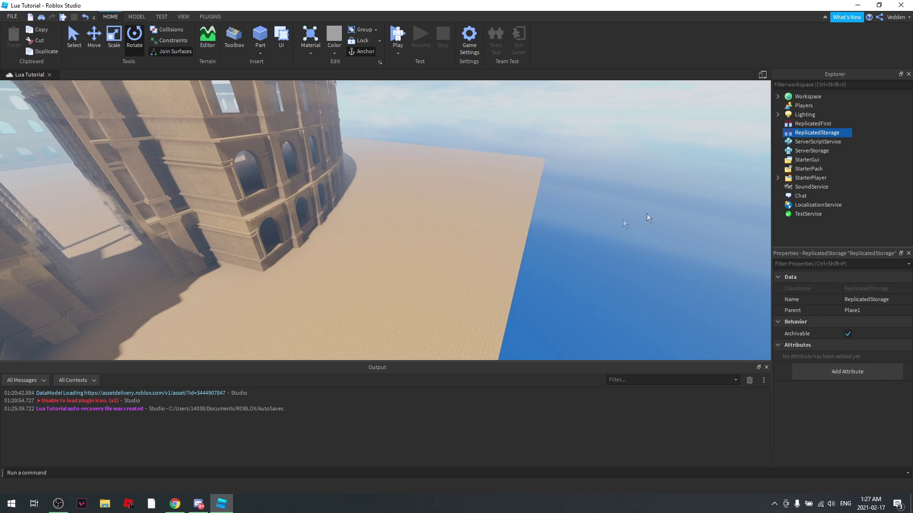
{"action": "left_click", "coordinate": [793, 142]}
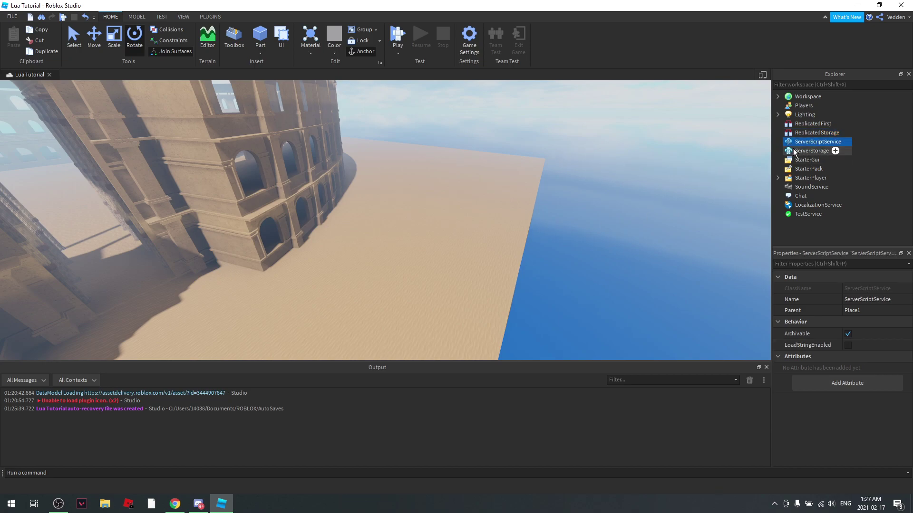
{"action": "left_click", "coordinate": [799, 151]}
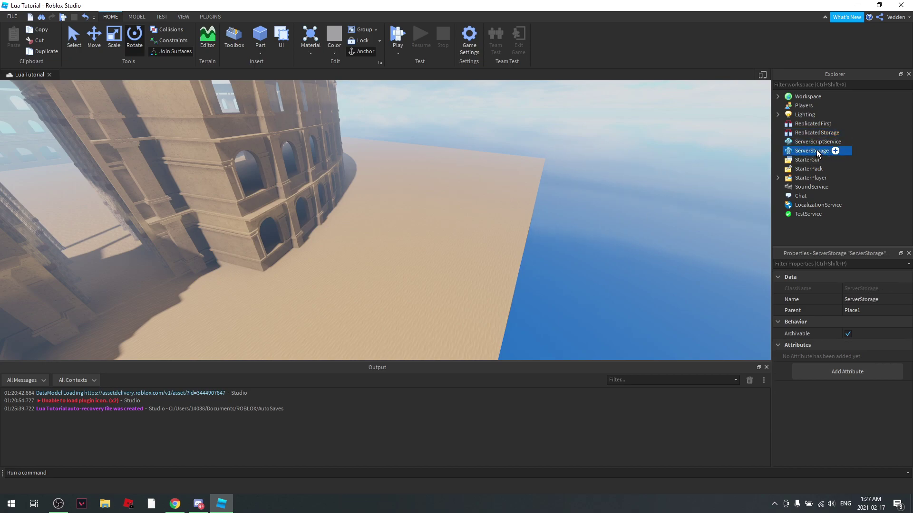
Inspect the properties of ServerScriptService and show the installed plugin tools
{"action": "left_click", "coordinate": [845, 142]}
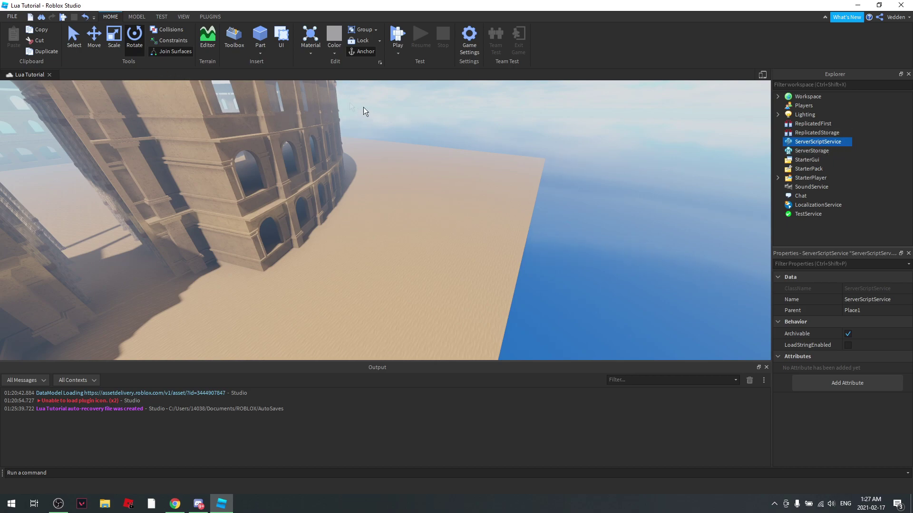
{"action": "left_click", "coordinate": [211, 16]}
{"action": "right_click_drag", "start_coordinate": [423, 139], "coordinate": [333, 142]}
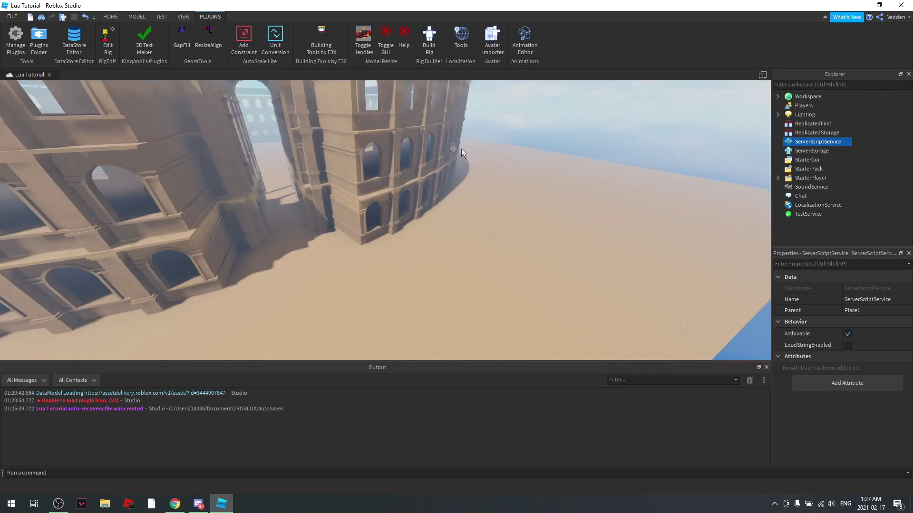
{"action": "key", "text": "w"}
{"action": "scroll", "coordinate": [375, 186], "scroll_direction": "down", "scroll_amount": 10}
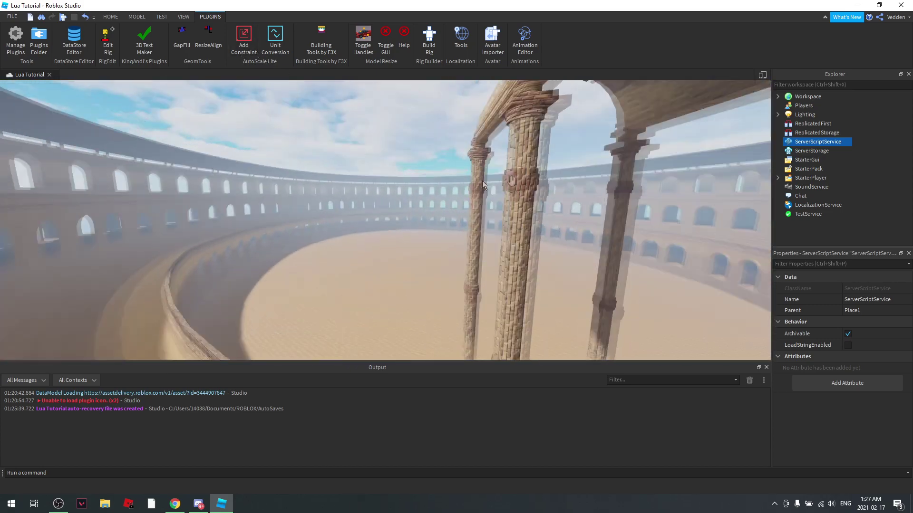
Expand Workspace in the Explorer and inspect its objects, including D1 with its children and the bright blue Part
{"action": "left_click", "coordinate": [778, 96]}
{"action": "left_click", "coordinate": [787, 142]}
{"action": "scroll", "coordinate": [804, 157], "scroll_direction": "down", "scroll_amount": 5}
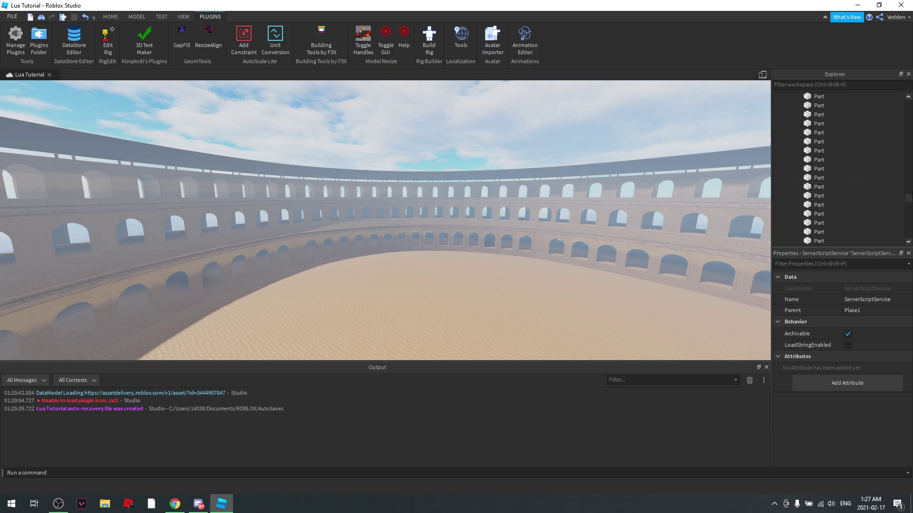
{"action": "scroll", "coordinate": [803, 152], "scroll_direction": "up", "scroll_amount": 10}
{"action": "left_click", "coordinate": [787, 142]}
{"action": "left_click", "coordinate": [812, 141]}
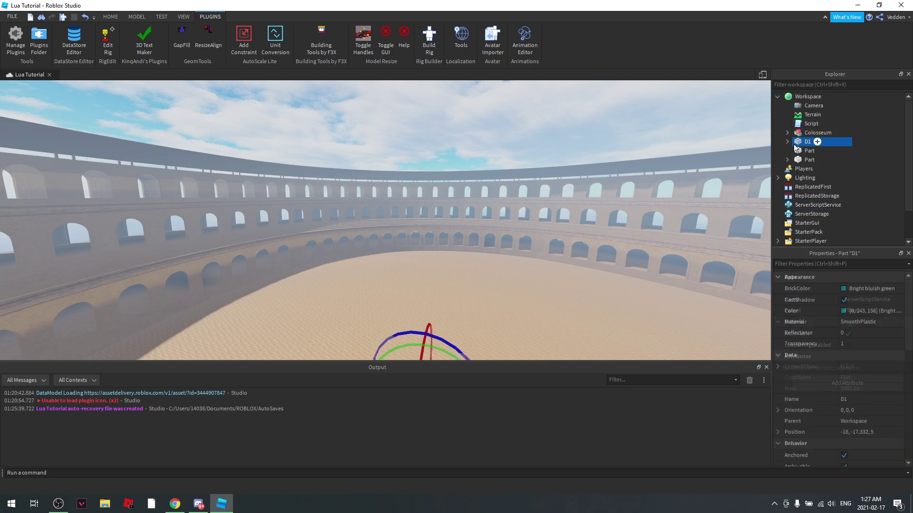
{"action": "left_click", "coordinate": [787, 142]}
{"action": "right_click_drag", "start_coordinate": [483, 267], "coordinate": [483, 267]}
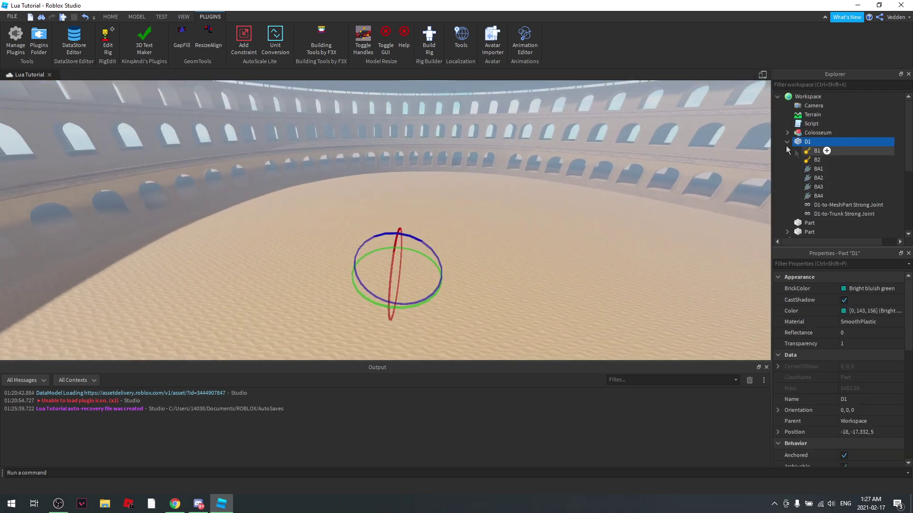
{"action": "left_click", "coordinate": [788, 142]}
{"action": "left_click", "coordinate": [804, 160]}
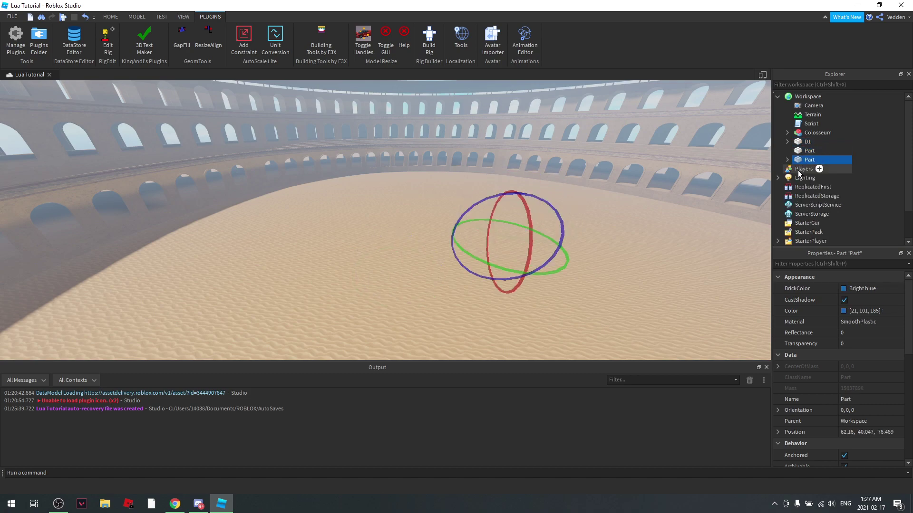
Inspect the properties of Players and Lighting, and clear the selection
{"action": "left_click", "coordinate": [798, 170]}
{"action": "left_click", "coordinate": [792, 178]}
{"action": "right_click_drag", "start_coordinate": [630, 243], "coordinate": [612, 236]}
{"action": "key", "text": "s"}
{"action": "key", "text": "e"}
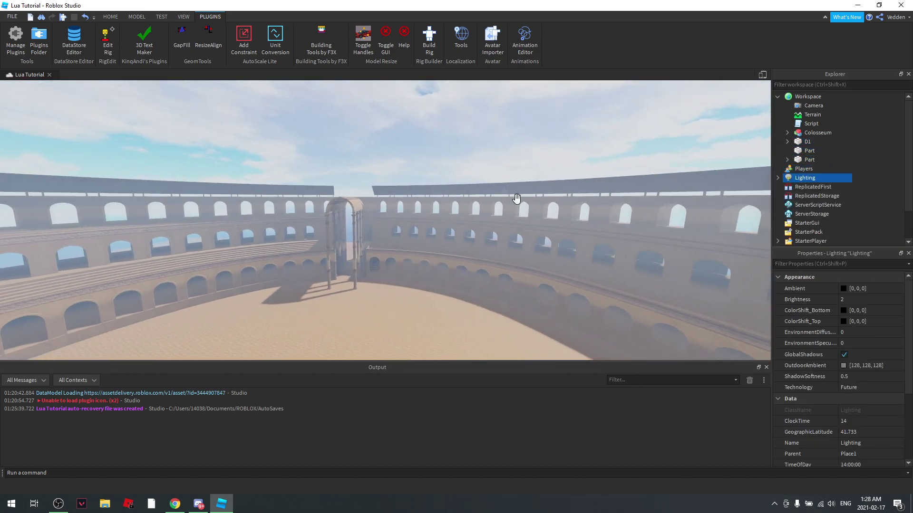
{"action": "left_click", "coordinate": [435, 141]}
{"action": "right_click_drag", "start_coordinate": [516, 247], "coordinate": [517, 246]}
{"action": "scroll", "coordinate": [517, 246], "scroll_direction": "down", "scroll_amount": 10}
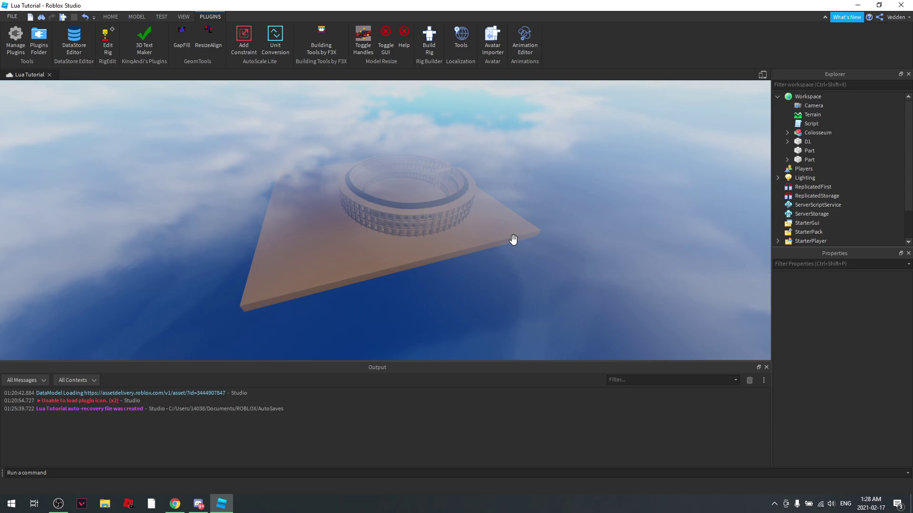
{"action": "key", "text": "w"}
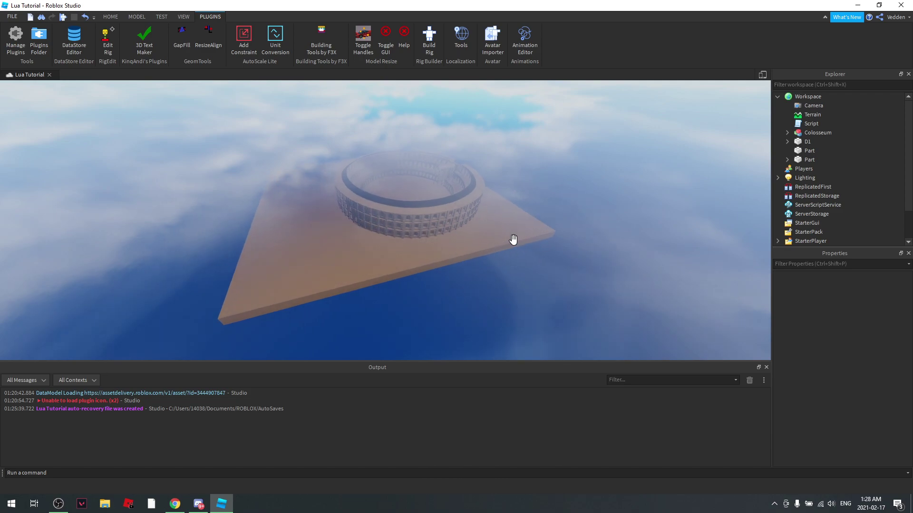
{"action": "key", "text": "w"}
{"action": "right_click_drag", "start_coordinate": [484, 266], "coordinate": [471, 270]}
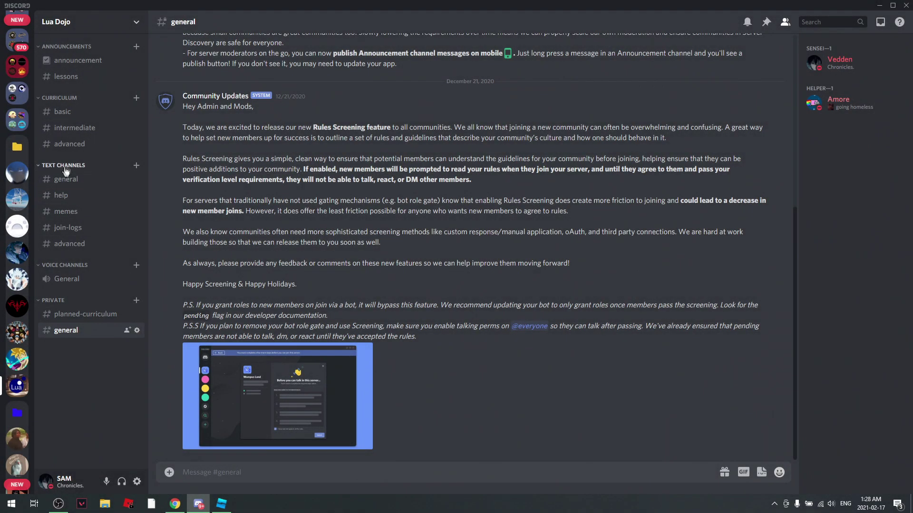
Switch to Discord, read the lesson lists in Lua Dojo's intermediate and basic channels, and return to Roblox Studio
{"action": "left_click", "coordinate": [75, 128]}
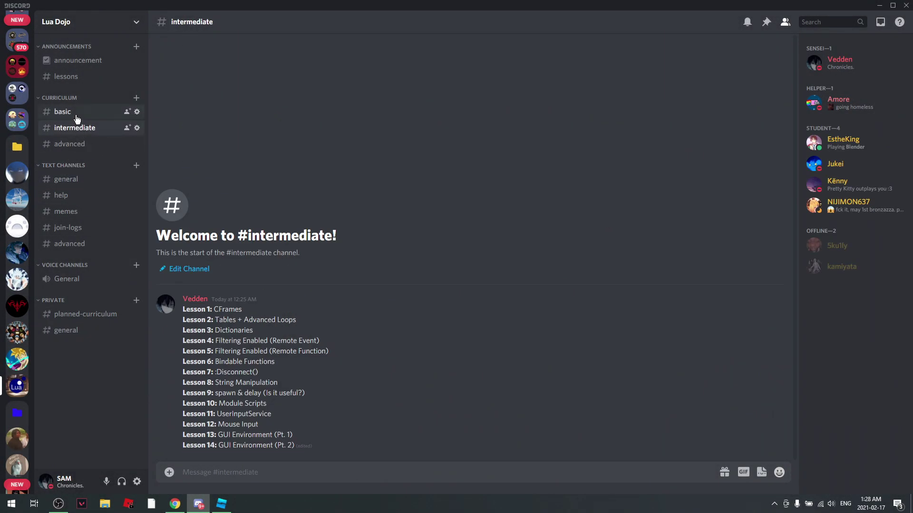
{"action": "left_click", "coordinate": [76, 113]}
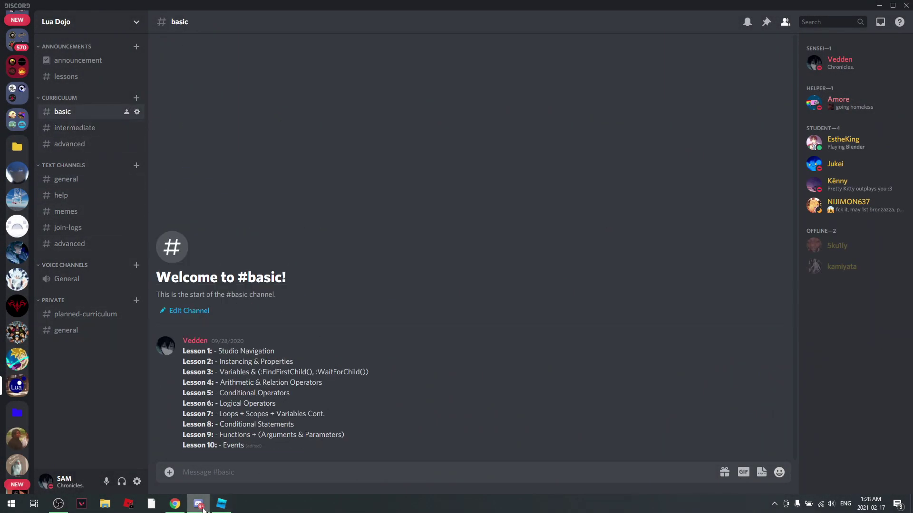
{"action": "left_click", "coordinate": [221, 504]}
{"action": "right_click_drag", "start_coordinate": [358, 274], "coordinate": [416, 255]}
{"action": "right_click_drag", "start_coordinate": [495, 255], "coordinate": [463, 276]}
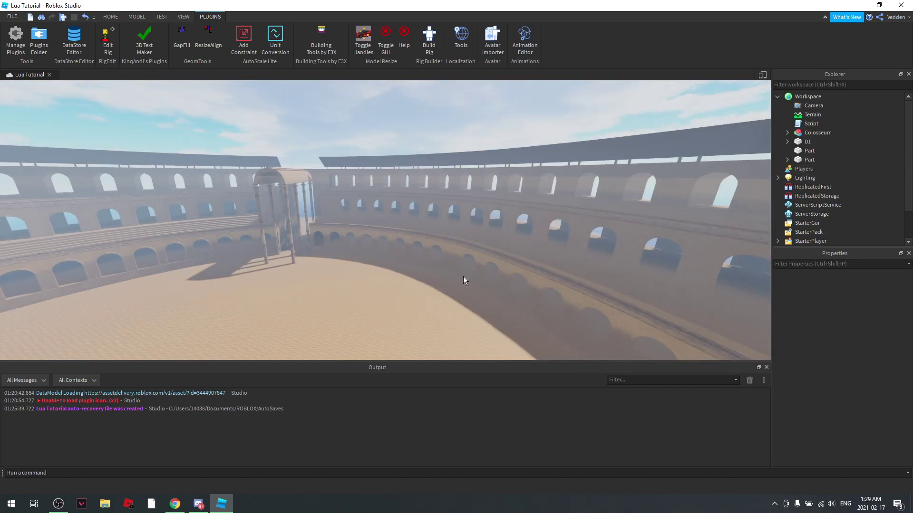
{"action": "left_click", "coordinate": [110, 17]}
{"action": "right_click_drag", "start_coordinate": [282, 192], "coordinate": [301, 212]}
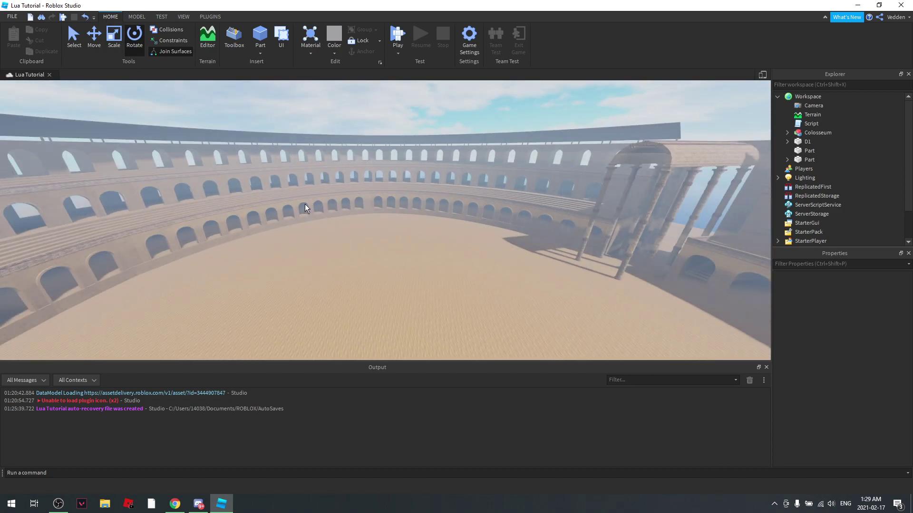
{"action": "left_click", "coordinate": [209, 17]}
{"action": "right_click_drag", "start_coordinate": [328, 153], "coordinate": [310, 155]}
{"action": "key", "text": "w"}
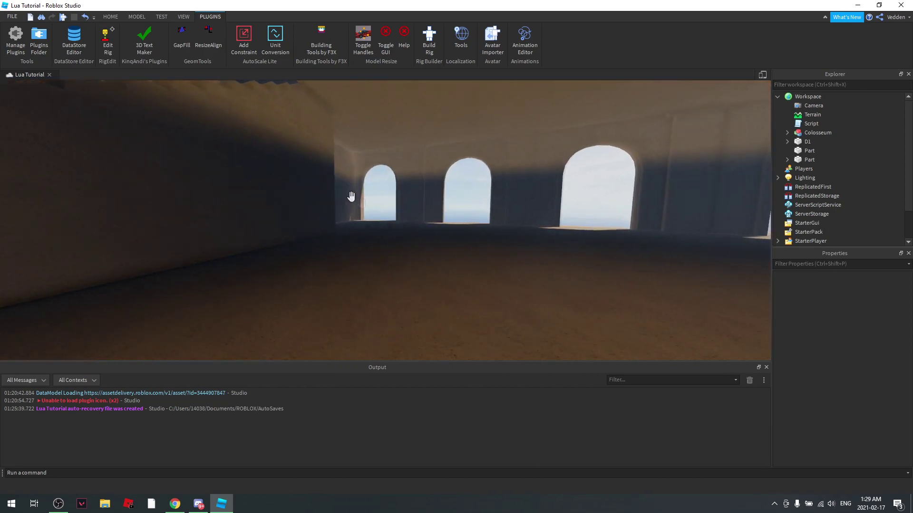
{"action": "scroll", "coordinate": [407, 216], "scroll_direction": "down", "scroll_amount": 10}
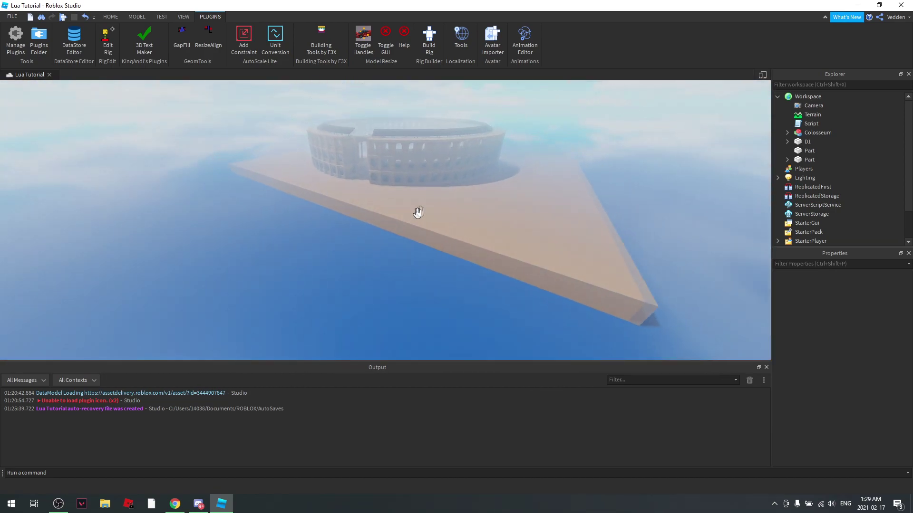
Select the sand base part under the Colosseum, undo the last action and clear the selection
{"action": "left_click", "coordinate": [471, 253]}
{"action": "right_click_drag", "start_coordinate": [471, 253], "coordinate": [529, 158]}
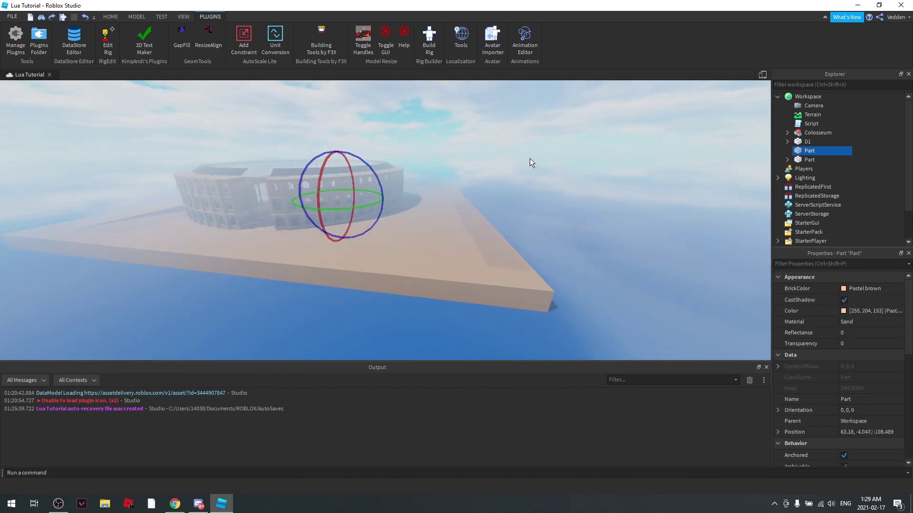
{"action": "key", "text": "ctrl+z"}
{"action": "left_click", "coordinate": [495, 301]}
{"action": "left_click", "coordinate": [565, 204]}
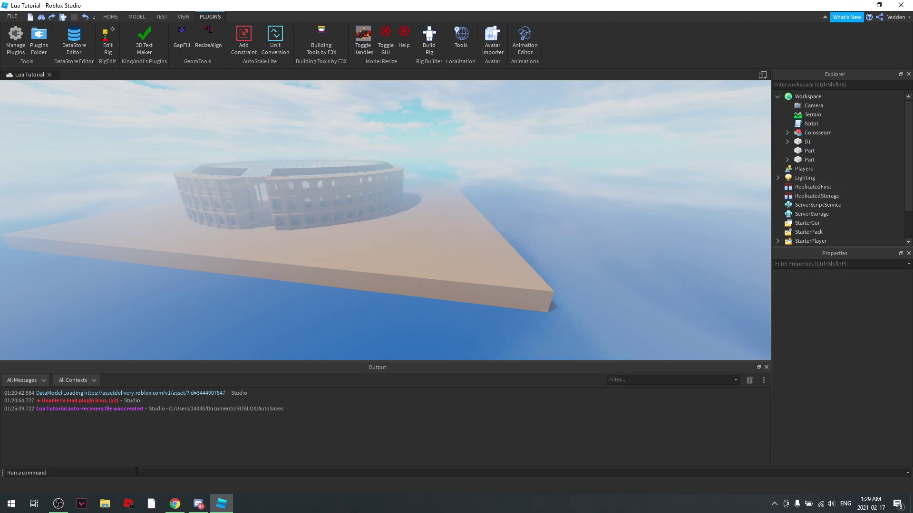
Select ServerStorage and StarterGui in turn to inspect their properties
{"action": "right_click_drag", "start_coordinate": [350, 323], "coordinate": [227, 360]}
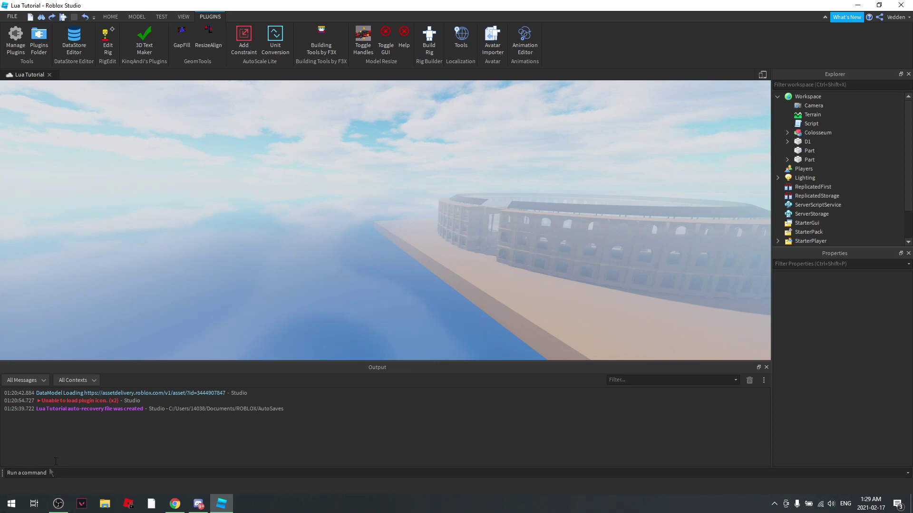
{"action": "left_click", "coordinate": [805, 215]}
{"action": "left_click", "coordinate": [803, 223]}
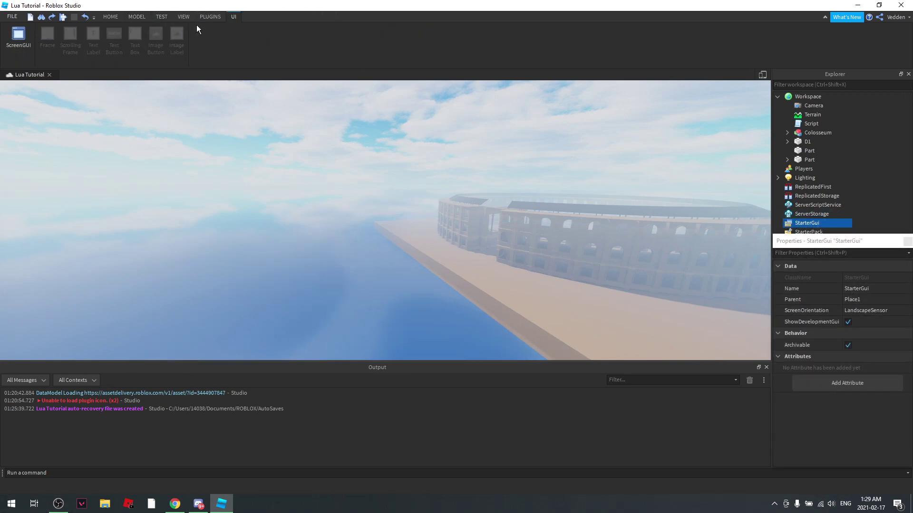
Toggle the visibility of the Output window several times, ending with it shown
{"action": "left_click", "coordinate": [183, 17]}
{"action": "left_click", "coordinate": [138, 29]}
{"action": "double_click", "coordinate": [138, 29]}
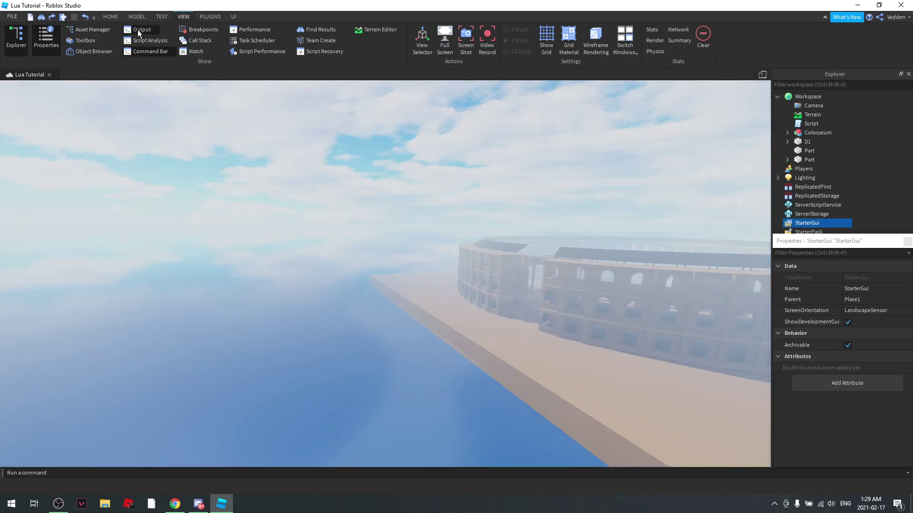
{"action": "left_click", "coordinate": [139, 30]}
{"action": "left_click", "coordinate": [140, 30]}
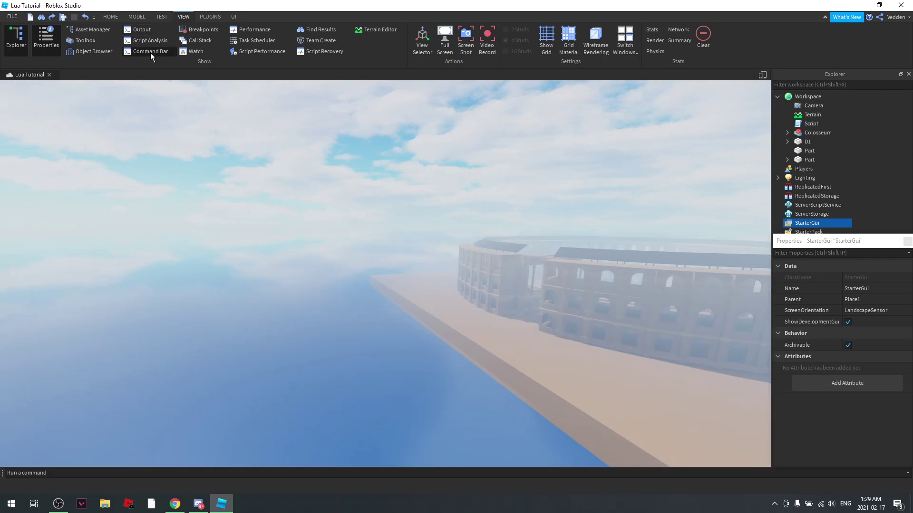
{"action": "left_click", "coordinate": [140, 30]}
Hide the Properties, Explorer, Command Bar and Output windows to leave only the viewport
{"action": "left_click", "coordinate": [37, 42]}
{"action": "left_click", "coordinate": [21, 40]}
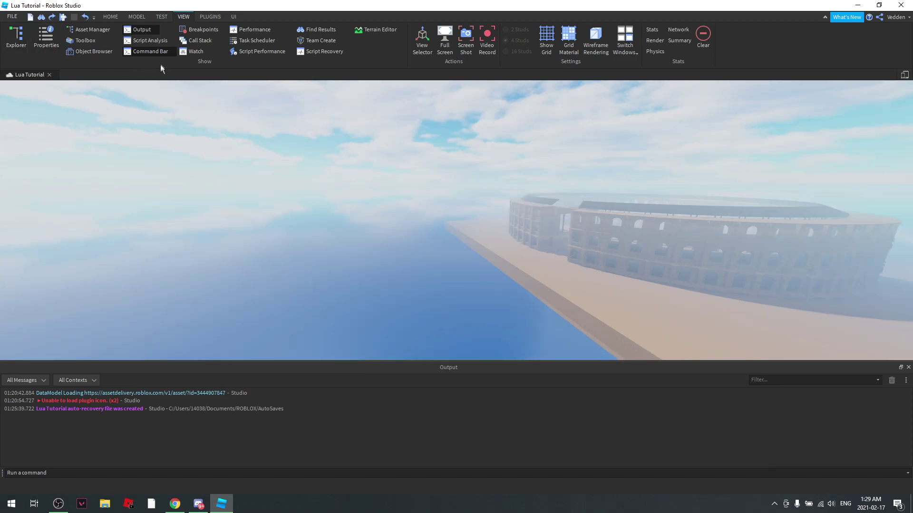
{"action": "left_click", "coordinate": [148, 49]}
{"action": "left_click", "coordinate": [143, 31]}
{"action": "right_click_drag", "start_coordinate": [350, 232], "coordinate": [349, 232]}
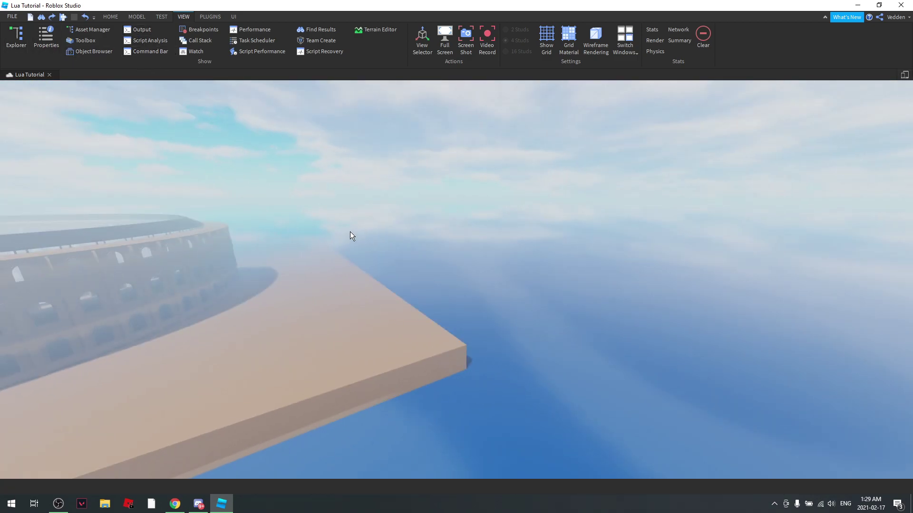
Show the Explorer and Properties windows, with Properties docked beneath the Explorer
{"action": "left_click", "coordinate": [16, 38]}
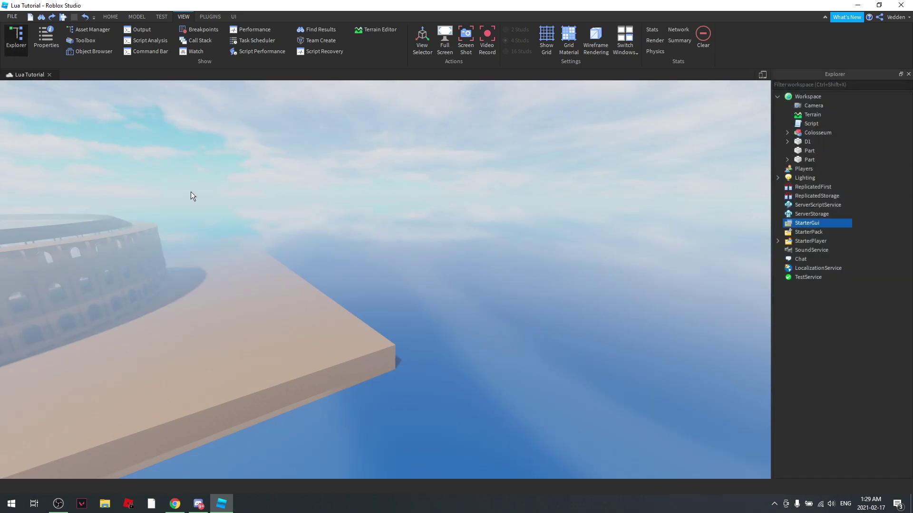
{"action": "left_click", "coordinate": [41, 42]}
{"action": "left_click_drag", "start_coordinate": [836, 241], "coordinate": [840, 418]}
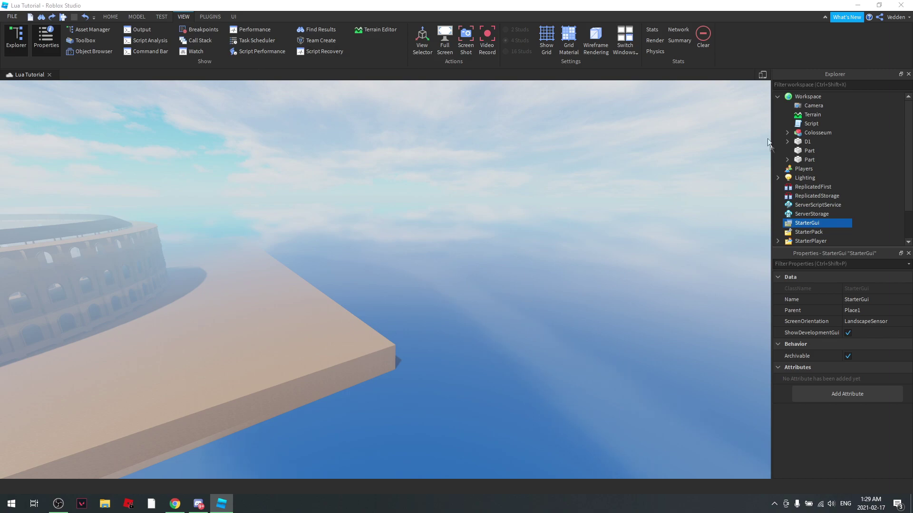
Dock the Properties window on the opposite side of the viewport, return it beneath the Explorer and enlarge it
{"action": "left_click_drag", "start_coordinate": [816, 253], "coordinate": [10, 142]}
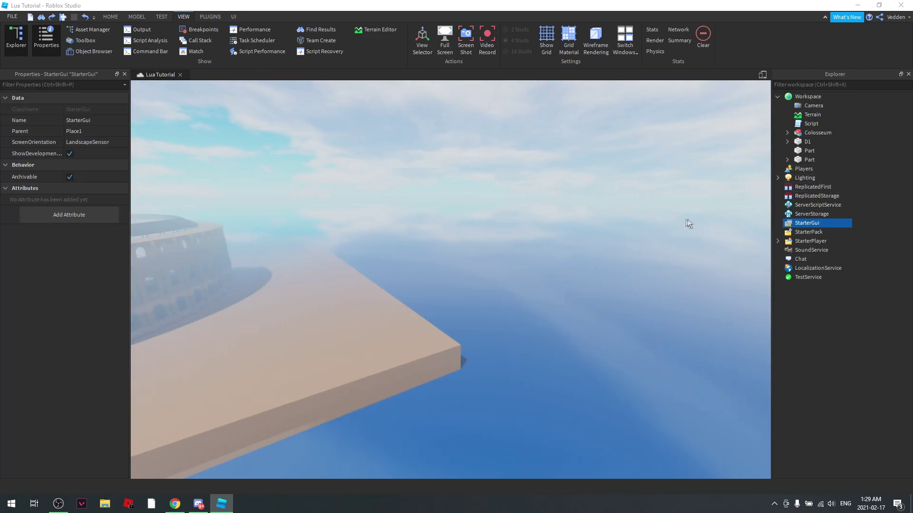
{"action": "left_click_drag", "start_coordinate": [71, 75], "coordinate": [857, 452]}
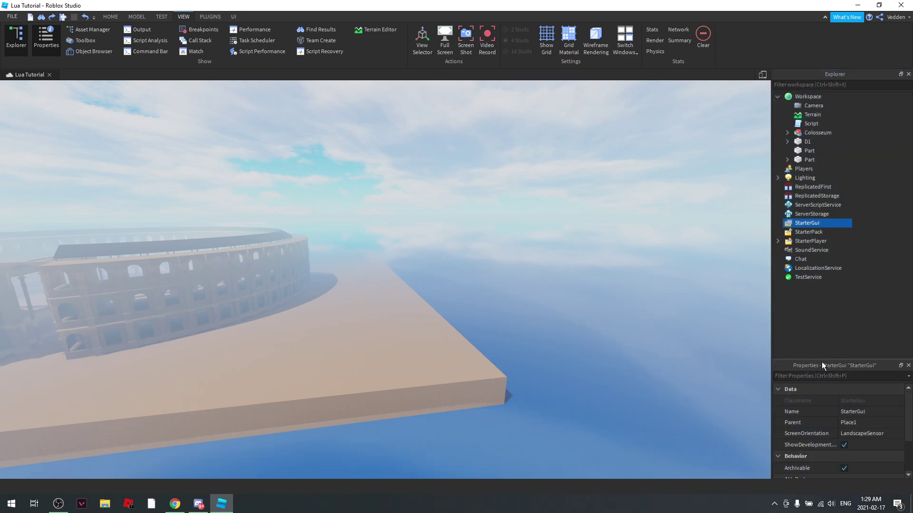
{"action": "left_click_drag", "start_coordinate": [823, 361], "coordinate": [819, 263]}
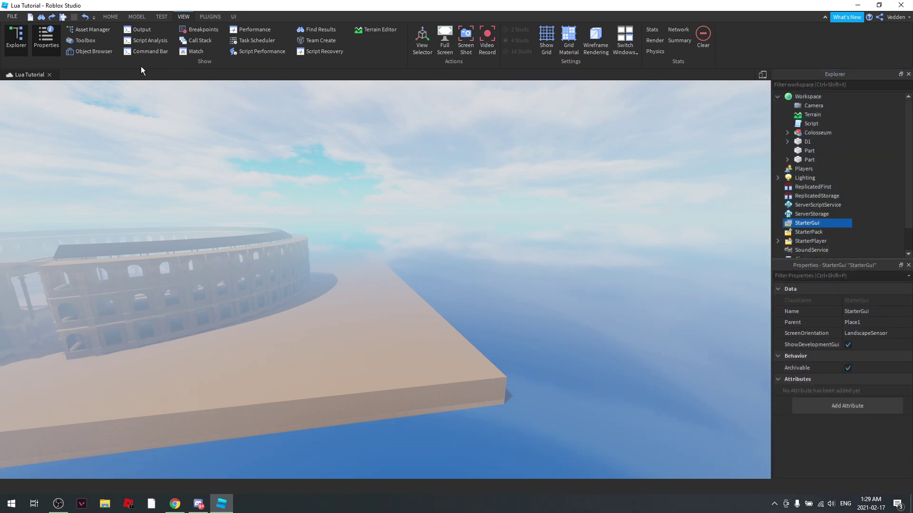
Show the Output window and the Command Bar, and collapse Workspace in the Explorer
{"action": "left_click", "coordinate": [141, 29]}
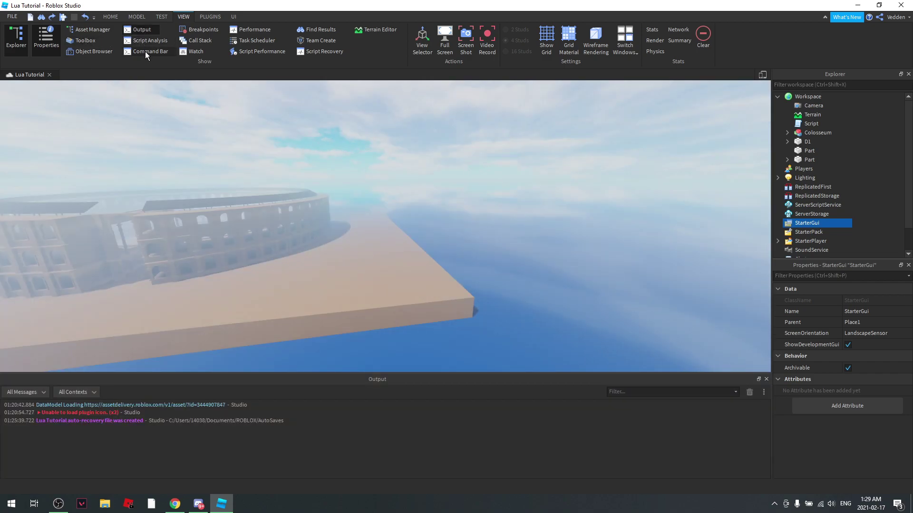
{"action": "left_click", "coordinate": [144, 51]}
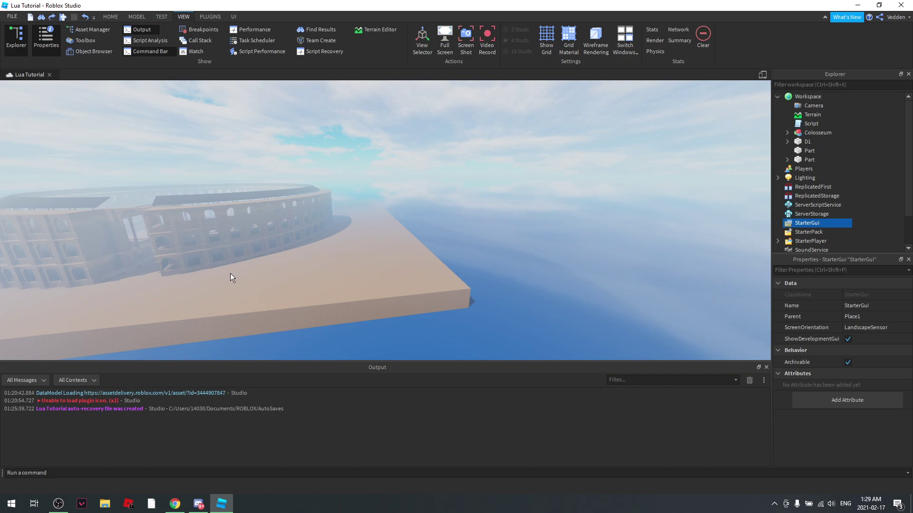
{"action": "right_click_drag", "start_coordinate": [464, 292], "coordinate": [470, 295]}
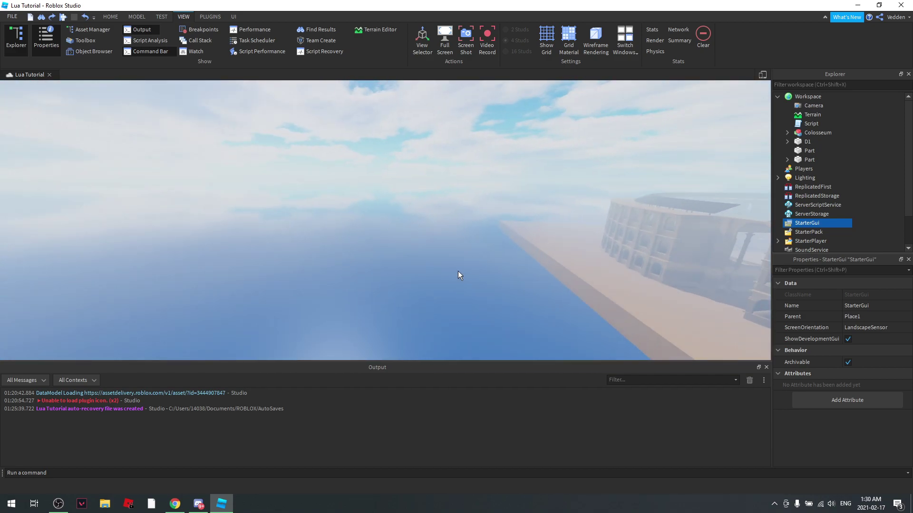
{"action": "left_click", "coordinate": [777, 97]}
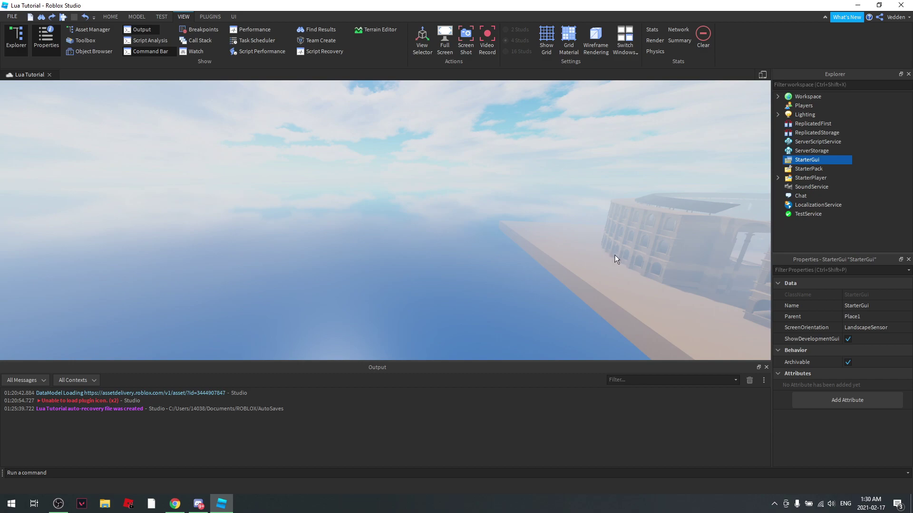
Display the Physics and Summary stats overlays in the viewport and hide them again
{"action": "left_click", "coordinate": [655, 52]}
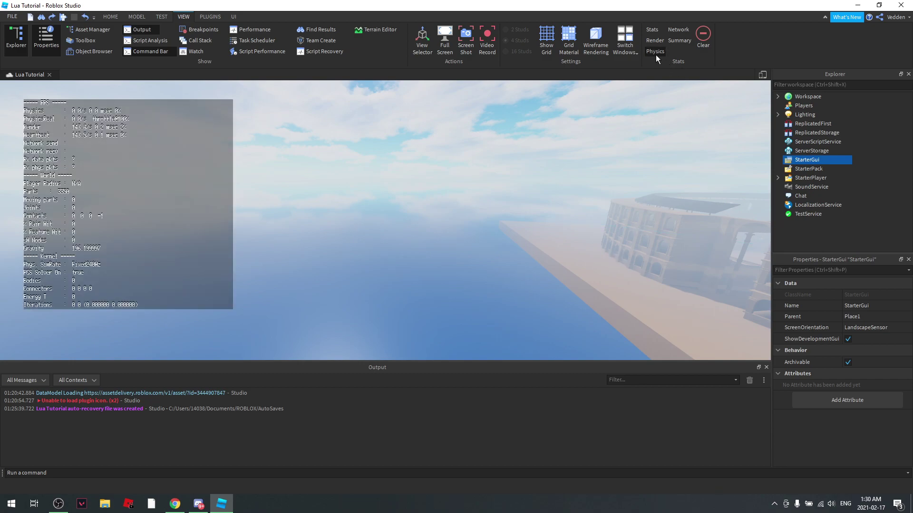
{"action": "left_click", "coordinate": [679, 41]}
{"action": "right_click_drag", "start_coordinate": [532, 192], "coordinate": [670, 80]}
{"action": "left_click", "coordinate": [679, 41]}
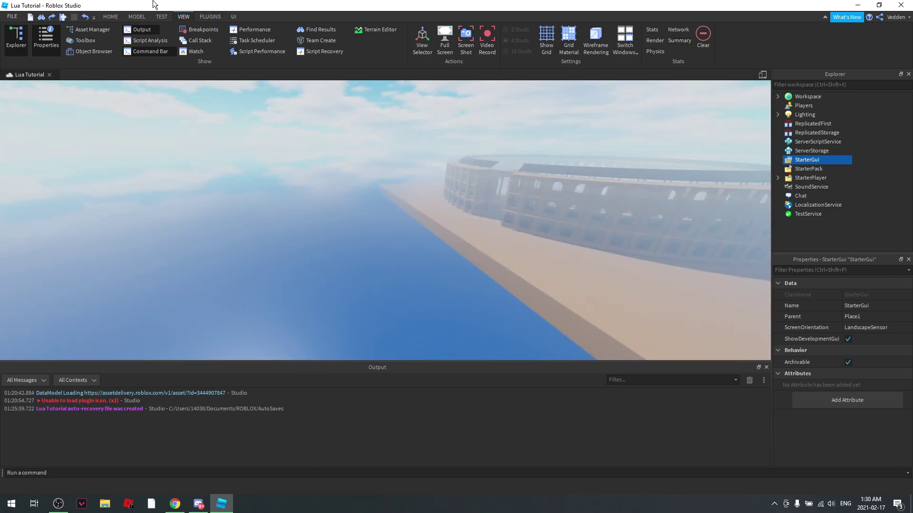
Look over the plugin tools, return to the Home tools and clear the StarterGui selection
{"action": "left_click", "coordinate": [210, 17]}
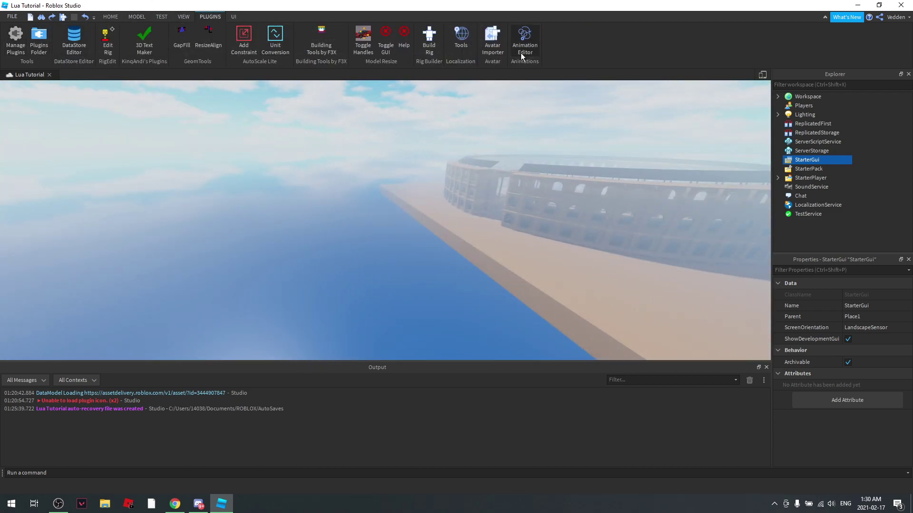
{"action": "left_click", "coordinate": [110, 17]}
{"action": "left_click", "coordinate": [234, 170]}
{"action": "right_click_drag", "start_coordinate": [233, 166], "coordinate": [235, 161]}
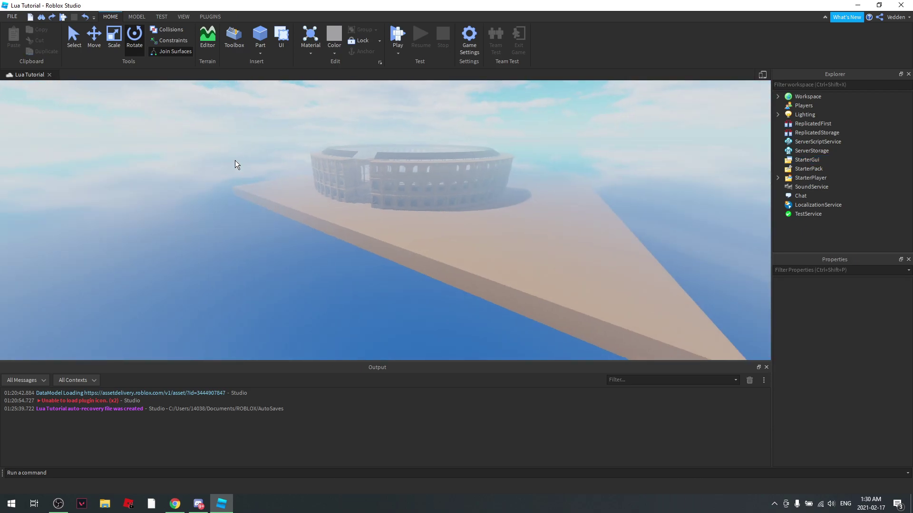